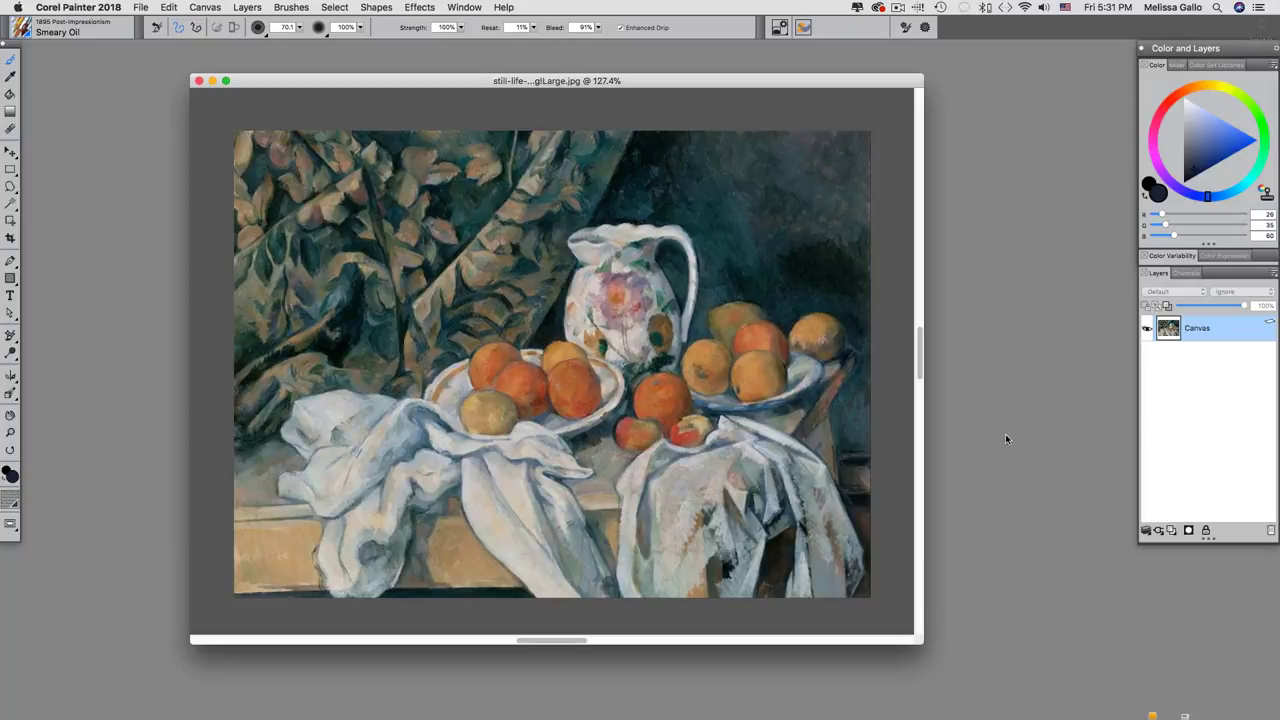
Step: Desaturate the still life with the Underpainting panel's saturation slider
left_click(463, 8)
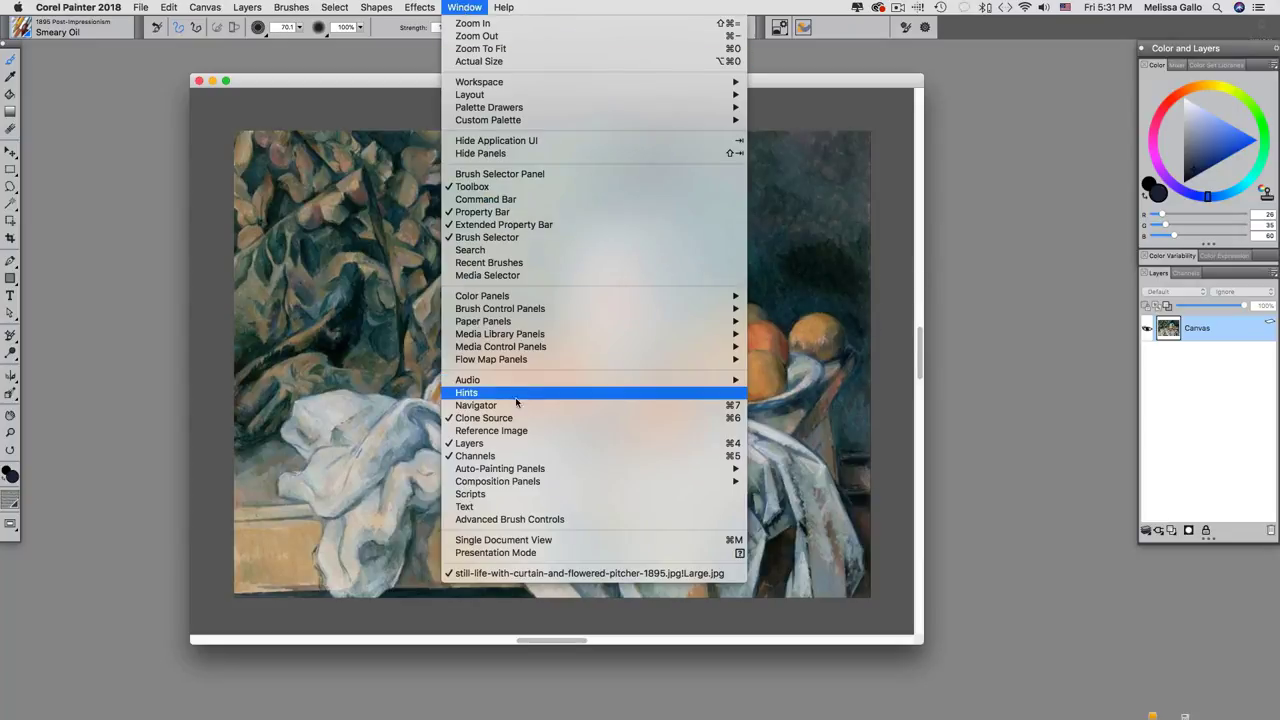
mouse_move(527, 470)
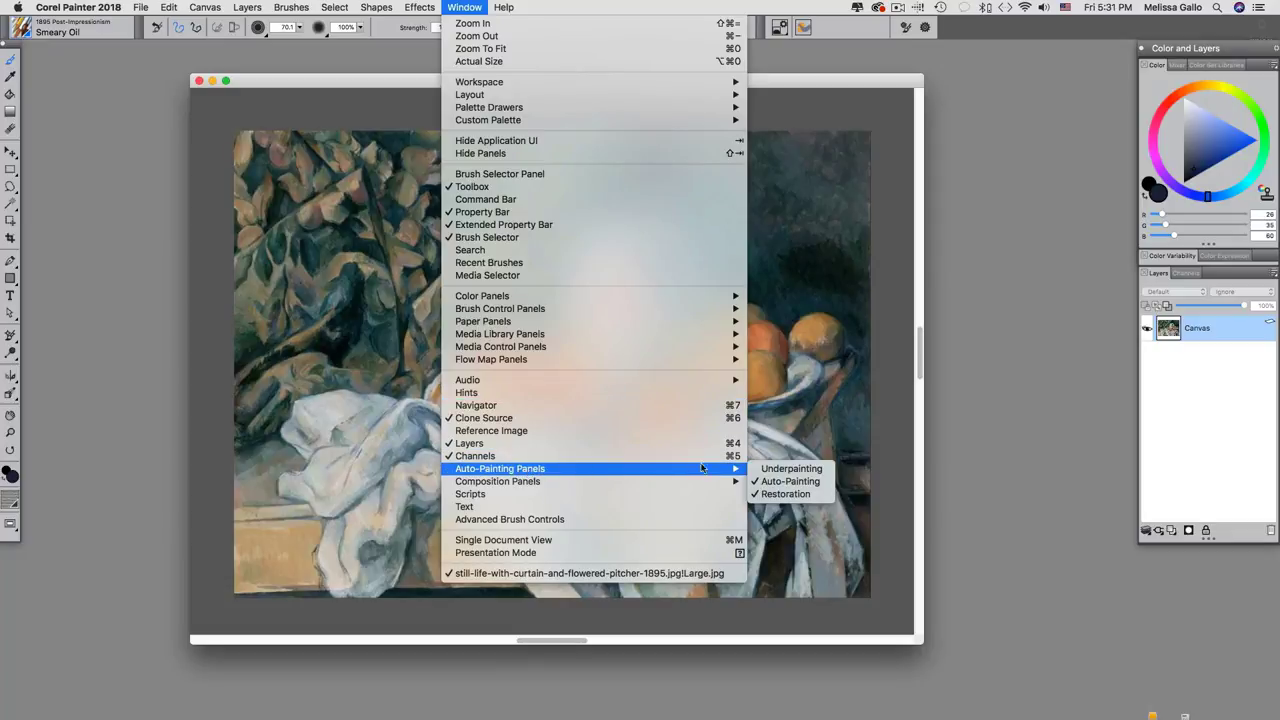
left_click(778, 470)
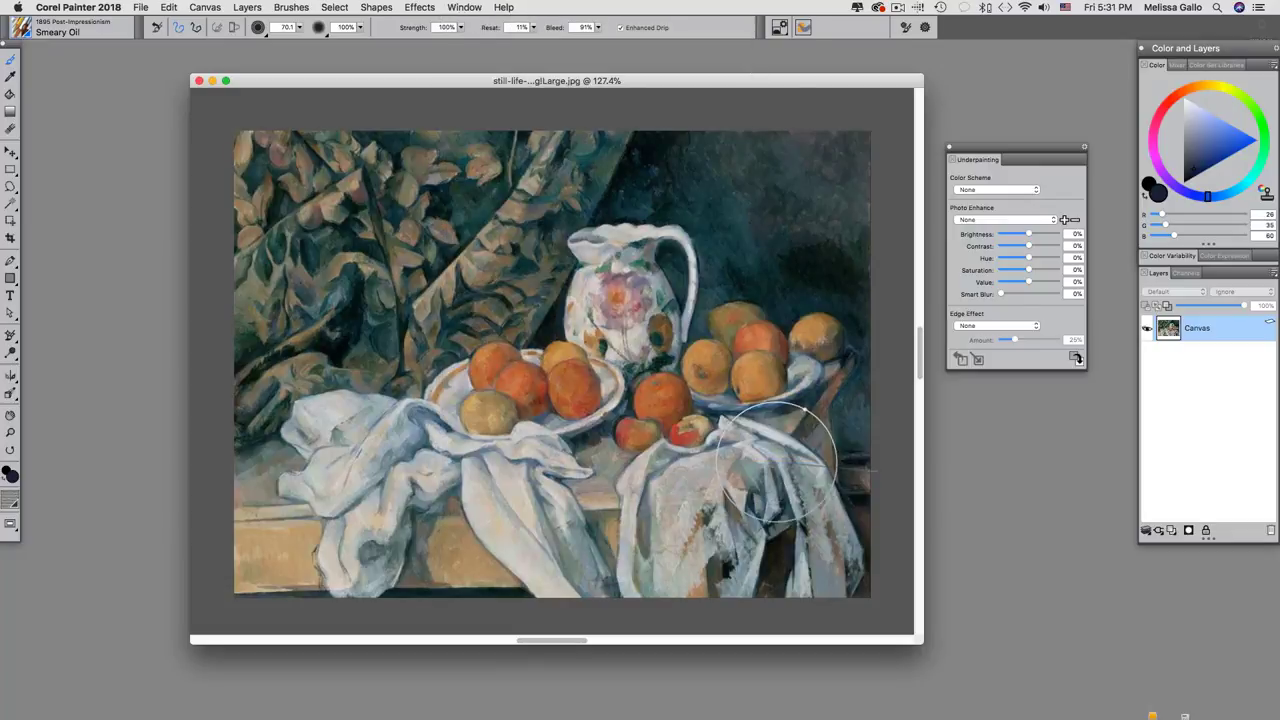
left_click_drag(1028, 270, 1000, 271)
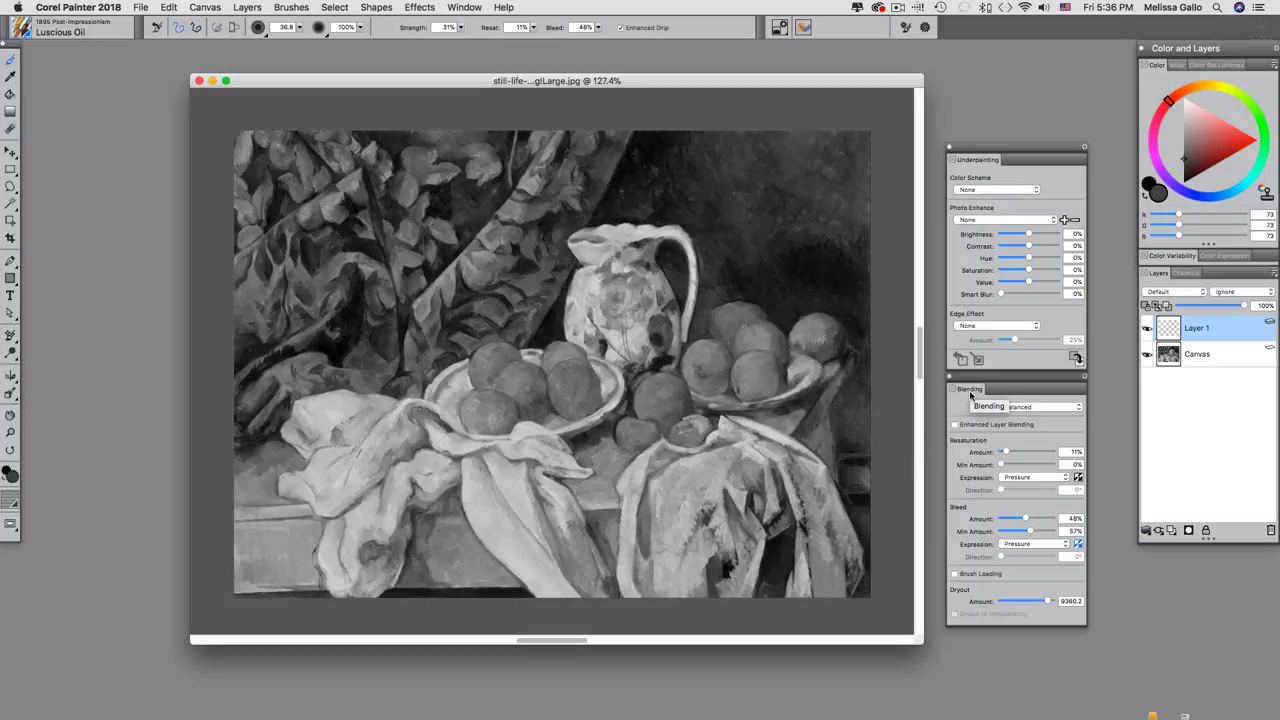
Step: Enable Enhanced Layer Blending for the Luscious Oil brush
left_click(466, 8)
mouse_move(557, 310)
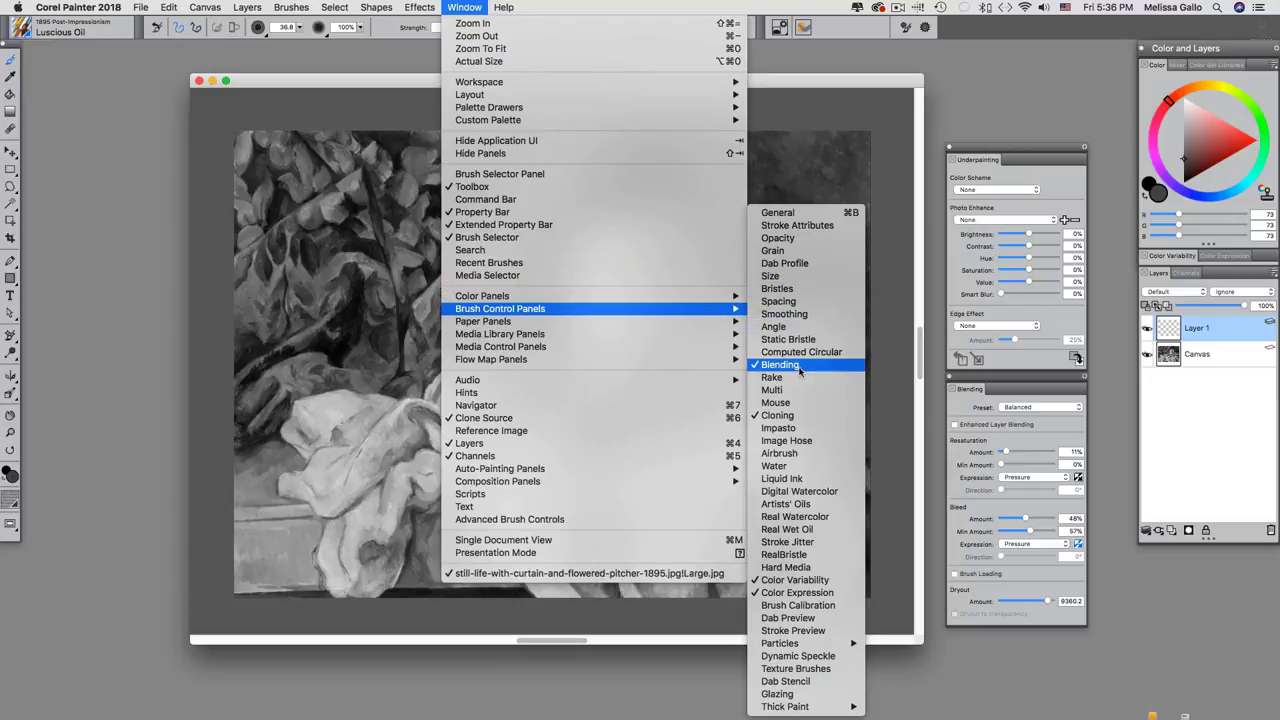
left_click(954, 427)
left_click(954, 425)
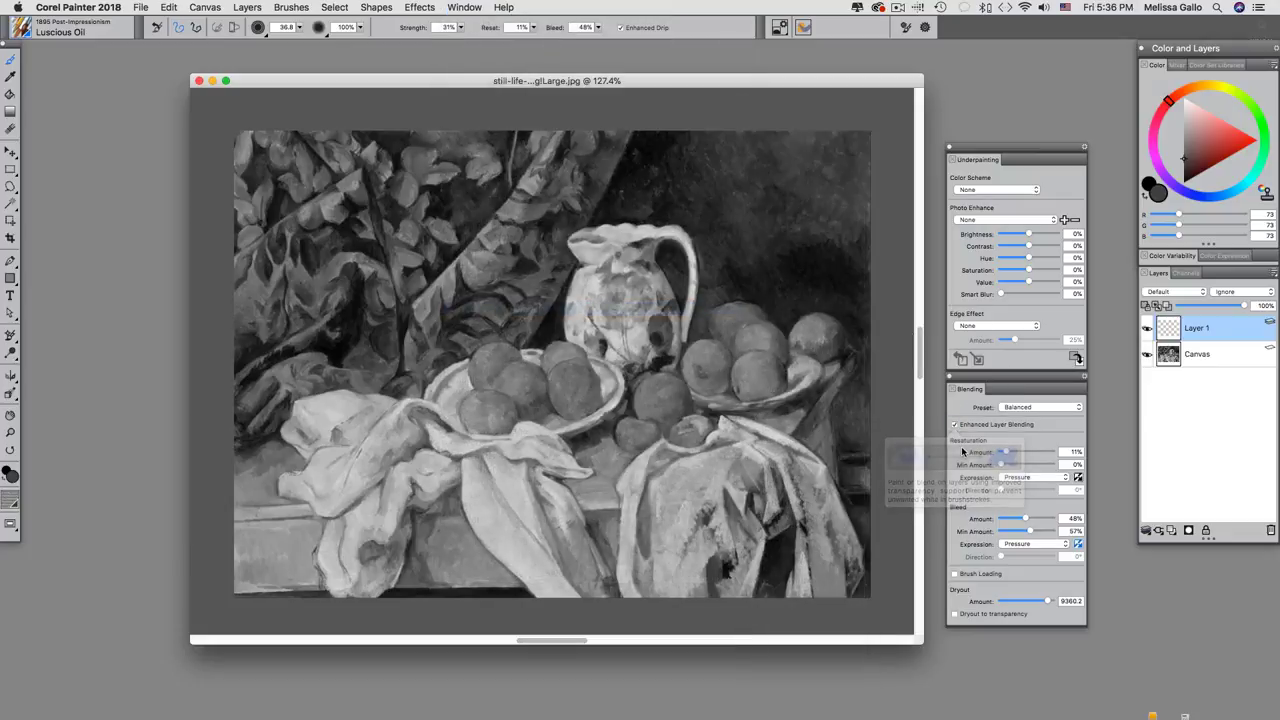
Step: Paint dark grey strokes across the background above and left of the pitcher
left_click(608, 160, "alt")
mouse_move(608, 160)
left_mouse_down()
mouse_move(575, 141)
mouse_move(587, 134)
mouse_move(500, 228)
mouse_move(342, 209)
mouse_move(354, 204)
mouse_move(347, 291)
mouse_move(323, 303)
mouse_move(277, 285)
mouse_move(249, 200)
mouse_move(297, 130)
mouse_move(232, 147)
mouse_move(249, 187)
mouse_move(320, 176)
mouse_move(327, 230)
mouse_move(437, 138)
mouse_move(310, 225)
mouse_move(260, 178)
mouse_move(261, 363)
mouse_move(332, 289)
mouse_move(381, 309)
mouse_move(287, 355)
mouse_move(368, 374)
mouse_move(276, 393)
mouse_move(355, 365)
mouse_move(402, 382)
mouse_move(461, 336)
mouse_move(406, 328)
mouse_move(380, 341)
mouse_move(384, 264)
mouse_move(406, 294)
mouse_move(467, 327)
mouse_move(442, 331)
mouse_move(528, 319)
mouse_move(527, 330)
mouse_move(547, 289)
mouse_move(542, 312)
mouse_move(497, 306)
mouse_move(415, 345)
mouse_move(408, 333)
mouse_move(432, 229)
mouse_move(529, 139)
mouse_move(447, 134)
mouse_move(620, 164)
mouse_move(625, 196)
mouse_move(530, 195)
mouse_move(674, 206)
mouse_move(625, 216)
mouse_move(643, 163)
mouse_move(749, 134)
mouse_move(698, 221)
mouse_move(724, 253)
mouse_move(711, 277)
mouse_move(663, 171)
mouse_move(734, 171)
mouse_move(771, 273)
mouse_move(823, 277)
mouse_move(863, 209)
mouse_move(863, 251)
mouse_move(742, 206)
mouse_move(666, 151)
mouse_move(466, 197)
mouse_move(552, 248)
mouse_move(562, 276)
mouse_move(671, 245)
mouse_move(711, 282)
mouse_move(740, 271)
mouse_move(751, 289)
mouse_move(852, 322)
mouse_move(863, 437)
left_mouse_up()
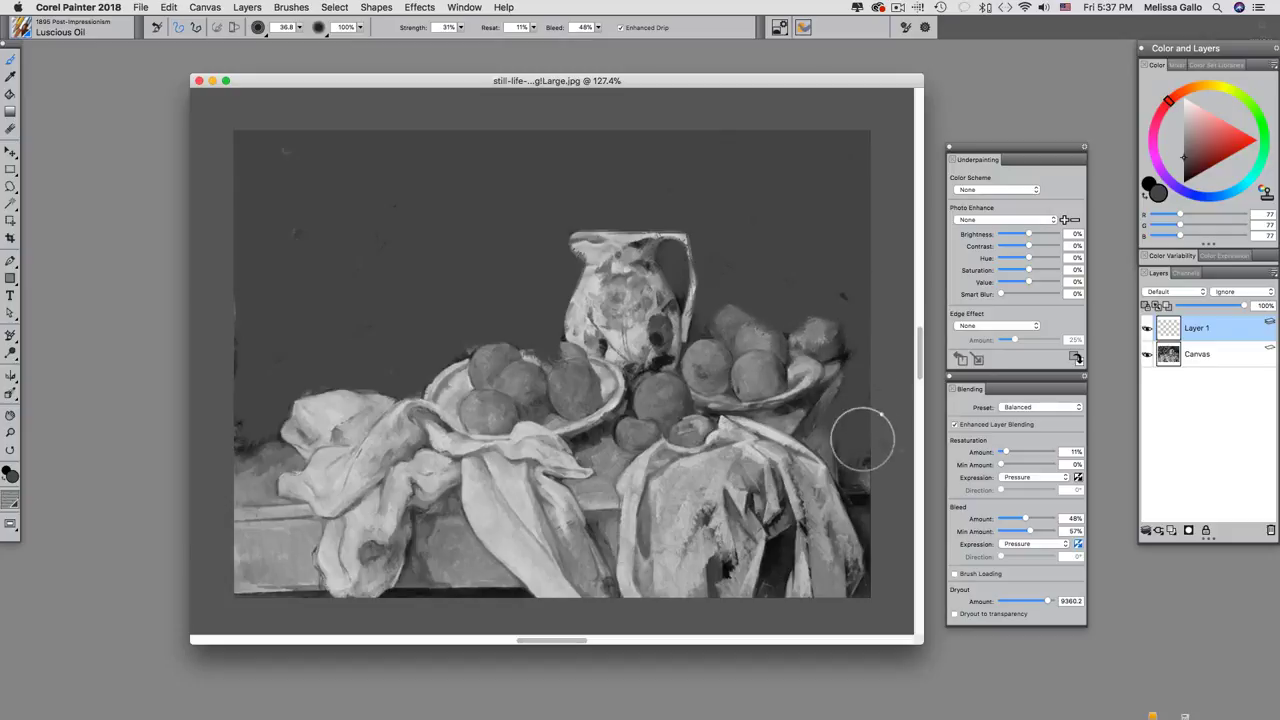
left_click(1185, 168)
mouse_move(851, 151)
left_mouse_down()
mouse_move(709, 149)
mouse_move(708, 137)
mouse_move(611, 200)
mouse_move(737, 211)
mouse_move(723, 263)
mouse_move(743, 210)
mouse_move(777, 277)
mouse_move(834, 277)
mouse_move(855, 445)
left_mouse_up()
mouse_move(717, 164)
left_mouse_down()
mouse_move(546, 143)
mouse_move(521, 178)
mouse_move(558, 213)
mouse_move(600, 205)
mouse_move(568, 205)
mouse_move(552, 268)
mouse_move(563, 272)
mouse_move(539, 192)
mouse_move(432, 204)
mouse_move(425, 166)
mouse_move(642, 142)
mouse_move(668, 280)
left_mouse_up()
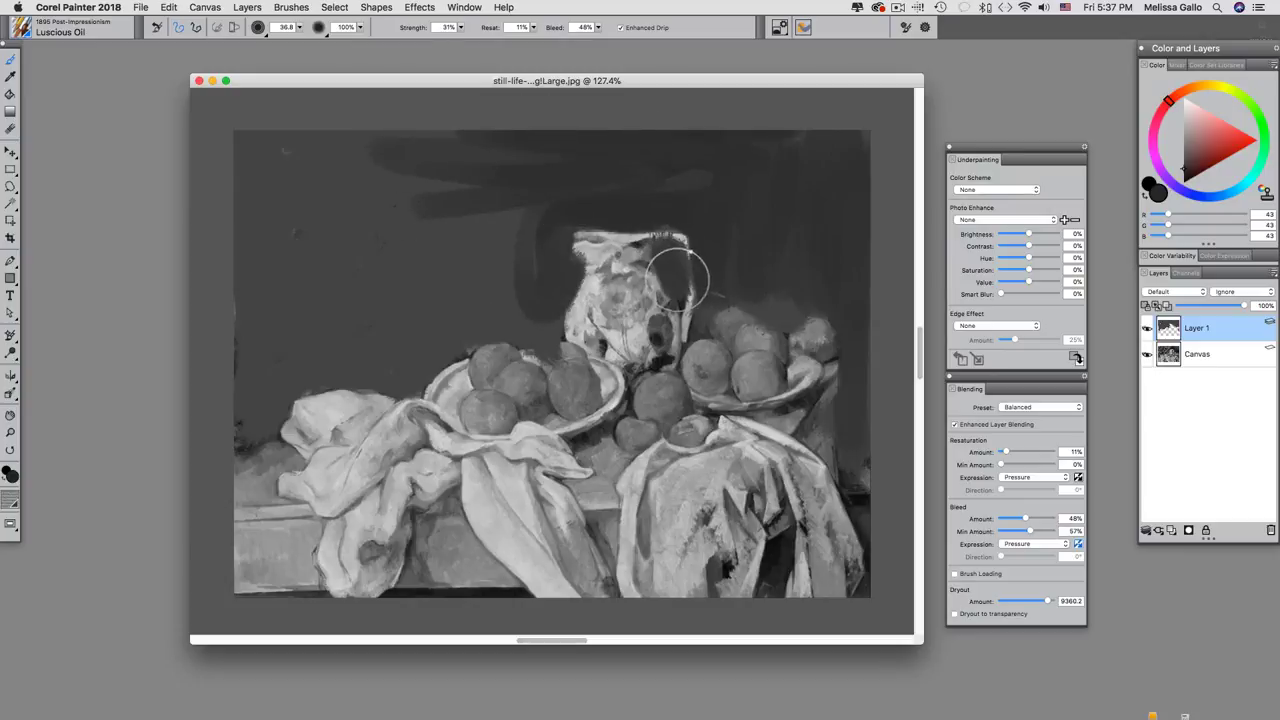
Step: Repaint the left bowl's fruit in lighter grey and brush light grey over the left cloth
left_click(520, 372, "alt")
mouse_move(520, 372)
left_mouse_down()
mouse_move(482, 382)
mouse_move(482, 420)
mouse_move(532, 398)
mouse_move(569, 405)
mouse_move(555, 367)
mouse_move(712, 368)
mouse_move(682, 368)
mouse_move(661, 416)
mouse_move(688, 355)
mouse_move(739, 323)
mouse_move(809, 338)
mouse_move(800, 368)
mouse_move(765, 380)
mouse_move(845, 350)
left_mouse_up()
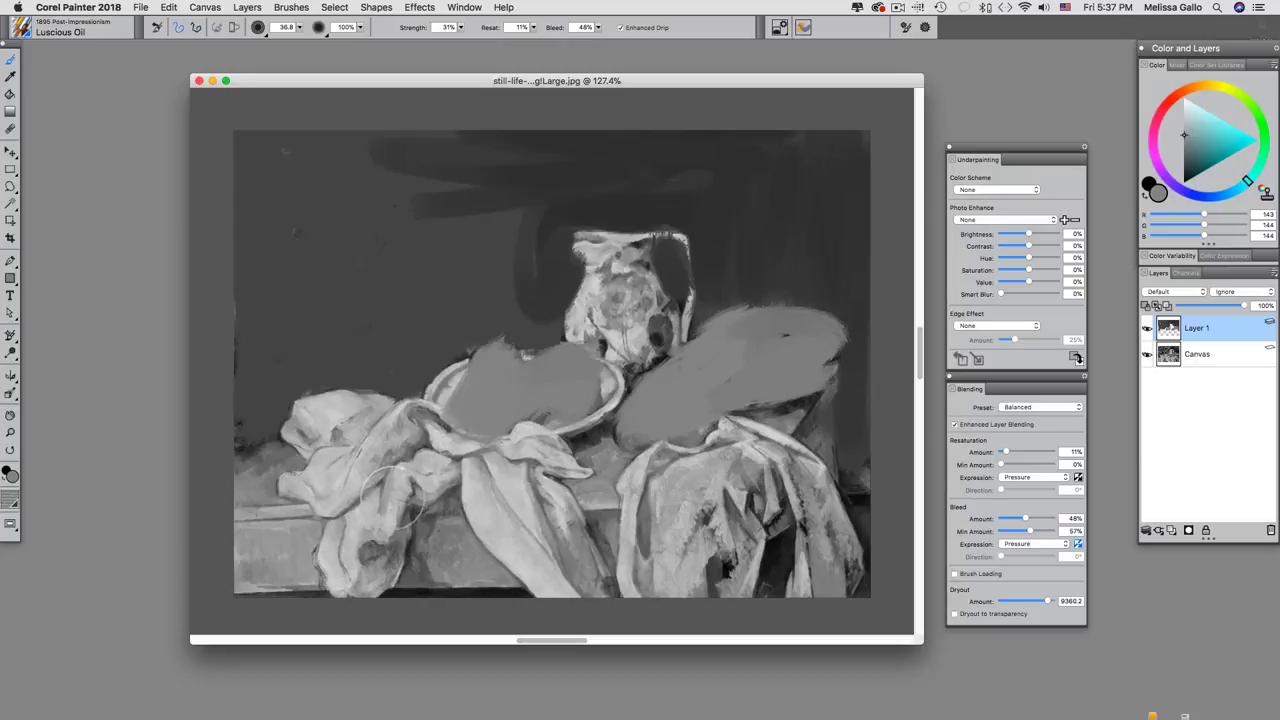
left_click(395, 496, "alt")
left_click(402, 493, "alt")
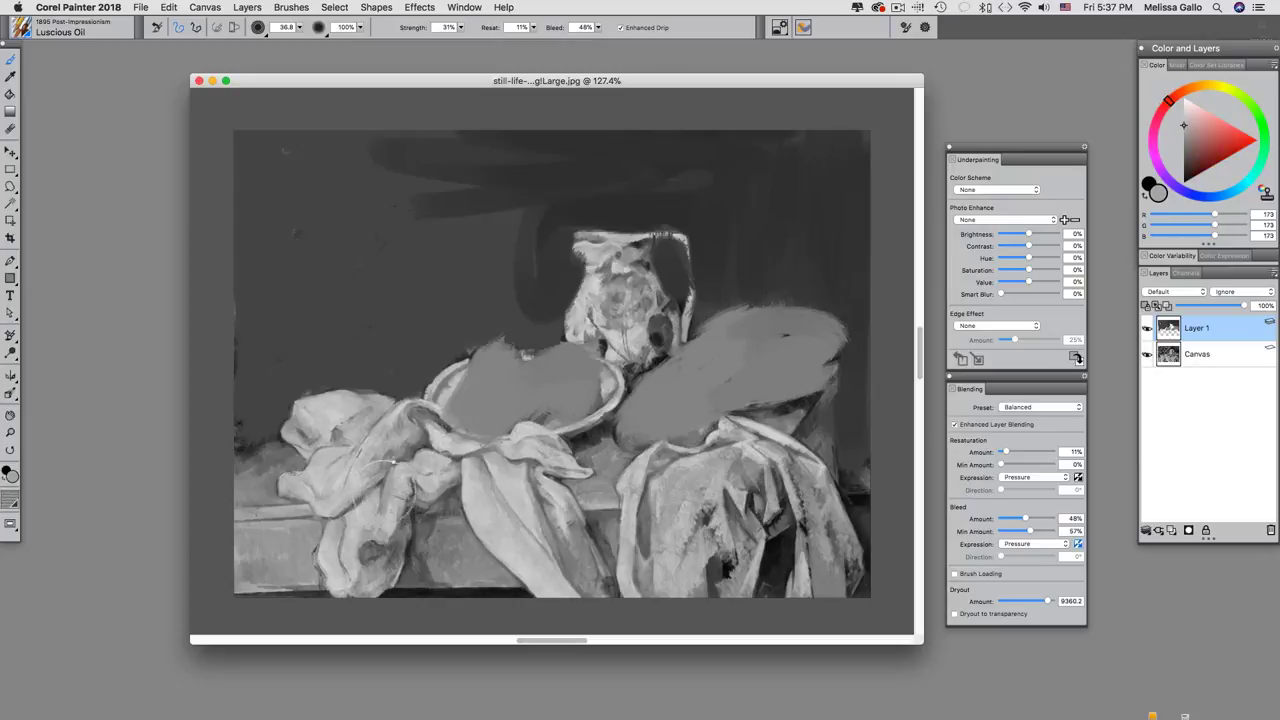
mouse_move(405, 505)
left_mouse_down()
mouse_move(337, 530)
mouse_move(330, 590)
left_mouse_up()
mouse_move(325, 447)
left_mouse_down()
mouse_move(335, 483)
mouse_move(305, 454)
mouse_move(349, 398)
mouse_move(409, 408)
mouse_move(411, 435)
mouse_move(446, 472)
mouse_move(489, 451)
mouse_move(404, 430)
mouse_move(499, 454)
mouse_move(544, 448)
mouse_move(494, 522)
mouse_move(312, 467)
mouse_move(314, 426)
mouse_move(290, 424)
mouse_move(351, 454)
mouse_move(409, 520)
mouse_move(383, 546)
mouse_move(416, 581)
mouse_move(598, 578)
mouse_move(479, 583)
mouse_move(457, 520)
mouse_move(423, 480)
mouse_move(555, 461)
mouse_move(533, 445)
mouse_move(598, 405)
mouse_move(602, 415)
mouse_move(454, 437)
mouse_move(412, 390)
mouse_move(522, 518)
mouse_move(637, 472)
mouse_move(632, 458)
mouse_move(575, 451)
mouse_move(779, 421)
mouse_move(735, 442)
mouse_move(746, 463)
mouse_move(668, 531)
mouse_move(685, 556)
mouse_move(752, 564)
mouse_move(782, 477)
mouse_move(829, 543)
mouse_move(825, 505)
mouse_move(834, 520)
mouse_move(792, 562)
mouse_move(725, 557)
mouse_move(632, 498)
mouse_move(592, 501)
mouse_move(558, 522)
mouse_move(555, 564)
mouse_move(841, 583)
mouse_move(667, 564)
mouse_move(463, 501)
mouse_move(388, 403)
mouse_move(336, 408)
mouse_move(437, 408)
mouse_move(295, 394)
mouse_move(426, 388)
mouse_move(319, 451)
mouse_move(339, 560)
mouse_move(269, 605)
mouse_move(388, 603)
mouse_move(261, 562)
mouse_move(235, 518)
mouse_move(282, 546)
mouse_move(520, 539)
mouse_move(602, 557)
mouse_move(617, 495)
mouse_move(739, 575)
mouse_move(840, 572)
mouse_move(798, 456)
mouse_move(827, 493)
mouse_move(801, 453)
mouse_move(831, 505)
mouse_move(765, 380)
mouse_move(827, 408)
mouse_move(846, 366)
mouse_move(831, 360)
mouse_move(849, 357)
mouse_move(862, 503)
left_mouse_up()
Step: With brush size 14.7, paint the pitcher's top, left and right edges light grey
left_click(827, 408, "alt")
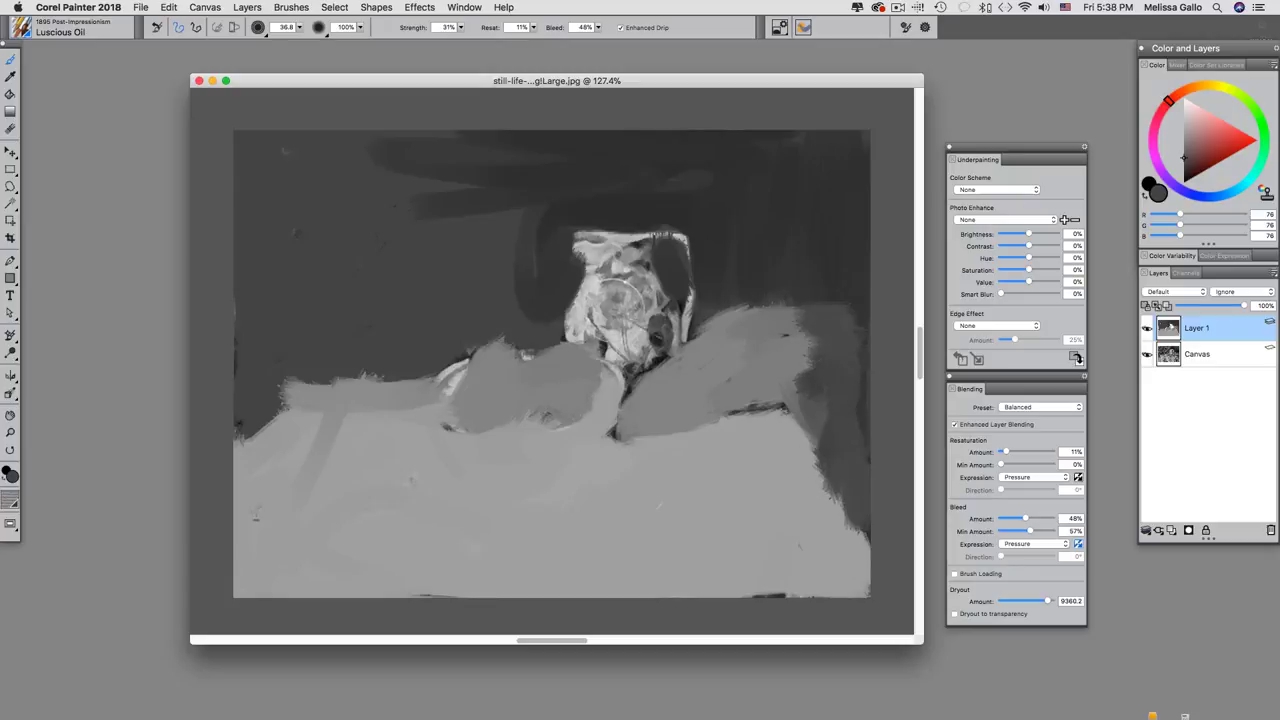
left_click(598, 300, "alt")
left_click_drag(598, 300, 598, 300)
mouse_move(575, 238)
left_mouse_down()
mouse_move(648, 236)
mouse_move(576, 293)
mouse_move(611, 257)
mouse_move(610, 303)
mouse_move(635, 322)
mouse_move(643, 297)
mouse_move(663, 300)
mouse_move(670, 338)
mouse_move(619, 373)
mouse_move(578, 340)
mouse_move(628, 355)
mouse_move(643, 237)
mouse_move(682, 238)
mouse_move(690, 345)
left_mouse_up()
mouse_move(455, 395)
left_mouse_down()
mouse_move(465, 356)
mouse_move(465, 392)
mouse_move(520, 362)
left_mouse_up()
Step: Lighten the left fruit and table edge, then paint white highlights on the pitcher's rim
left_click(1146, 330)
left_click(1145, 330)
mouse_move(448, 438)
left_mouse_down()
mouse_move(415, 392)
mouse_move(440, 445)
mouse_move(545, 440)
mouse_move(522, 427)
mouse_move(598, 375)
mouse_move(602, 427)
mouse_move(579, 431)
mouse_move(586, 361)
mouse_move(602, 401)
mouse_move(486, 463)
mouse_move(598, 456)
mouse_move(615, 483)
mouse_move(651, 439)
mouse_move(779, 414)
left_mouse_up()
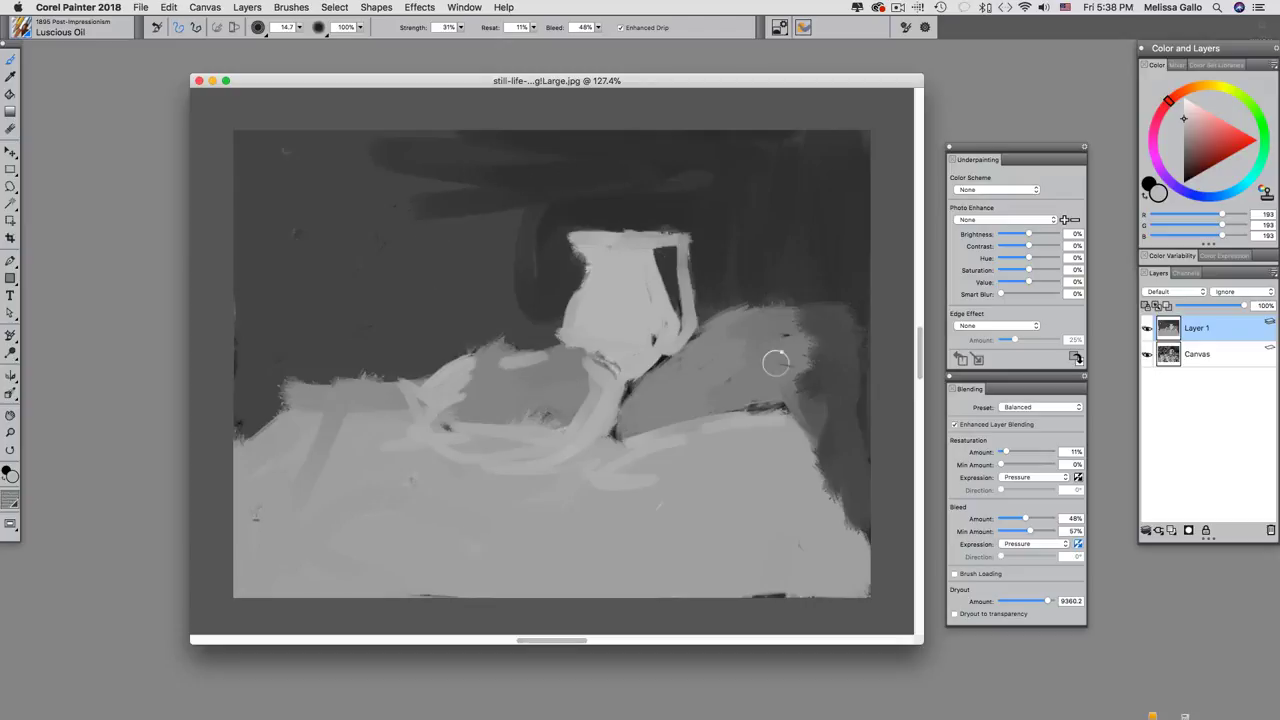
left_click_drag(1199, 117, 1184, 98)
mouse_move(605, 258)
left_mouse_down()
mouse_move(580, 255)
mouse_move(629, 232)
mouse_move(578, 284)
mouse_move(604, 335)
mouse_move(609, 300)
mouse_move(604, 318)
mouse_move(581, 284)
mouse_move(584, 328)
mouse_move(609, 330)
mouse_move(605, 362)
left_mouse_up()
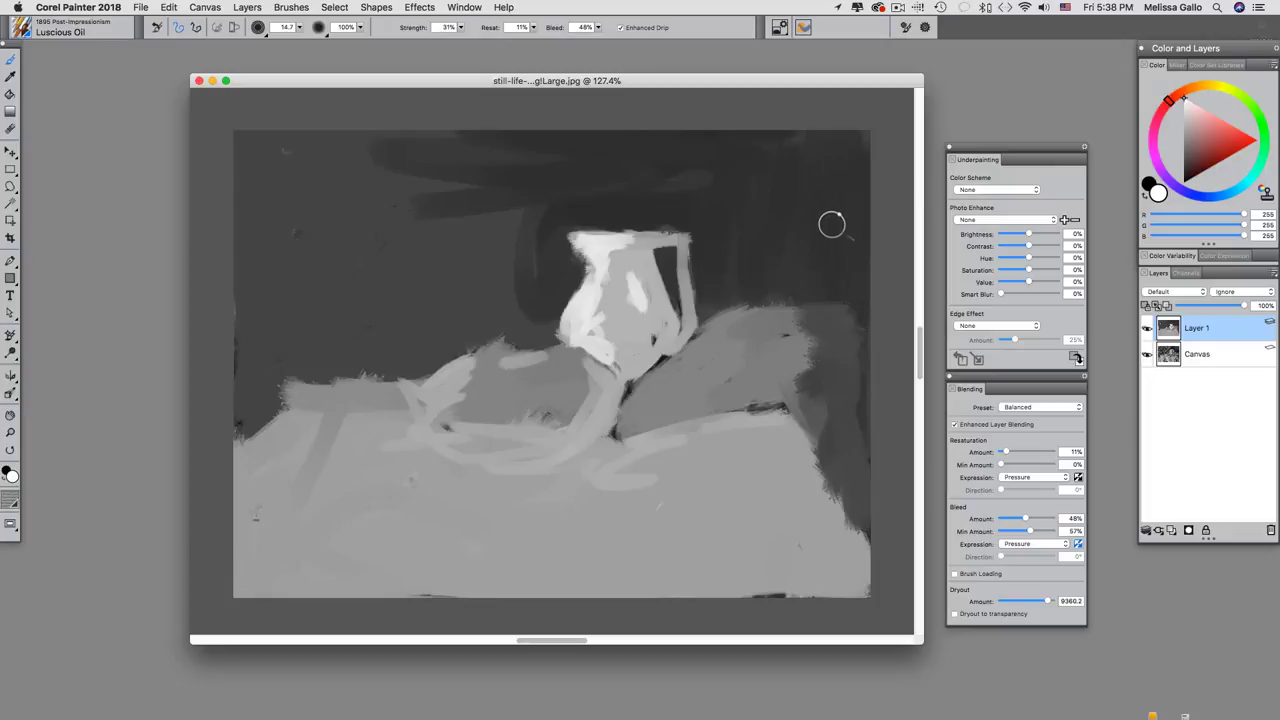
Step: Hide the Canvas photo and fill transparent gaps around the pitcher base and fruit with grey
left_click(1147, 356)
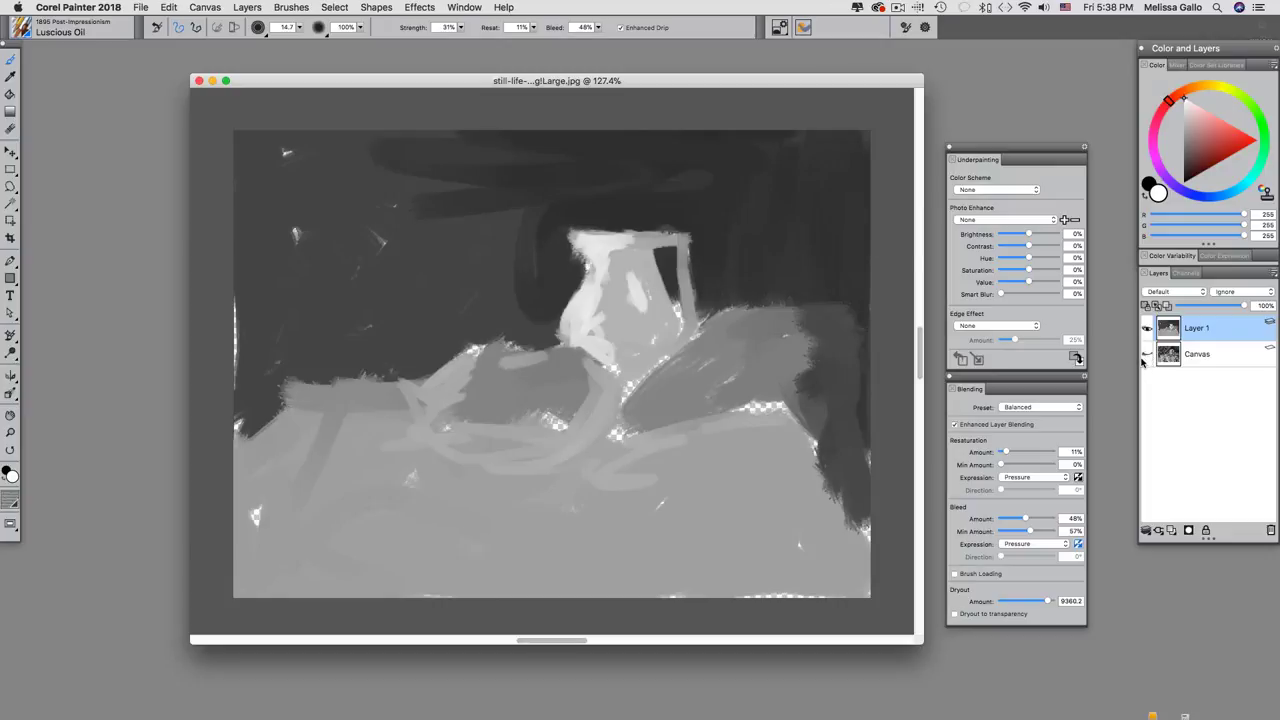
left_click(717, 369, "alt")
mouse_move(717, 369)
left_mouse_down()
mouse_move(627, 388)
mouse_move(675, 355)
left_mouse_up()
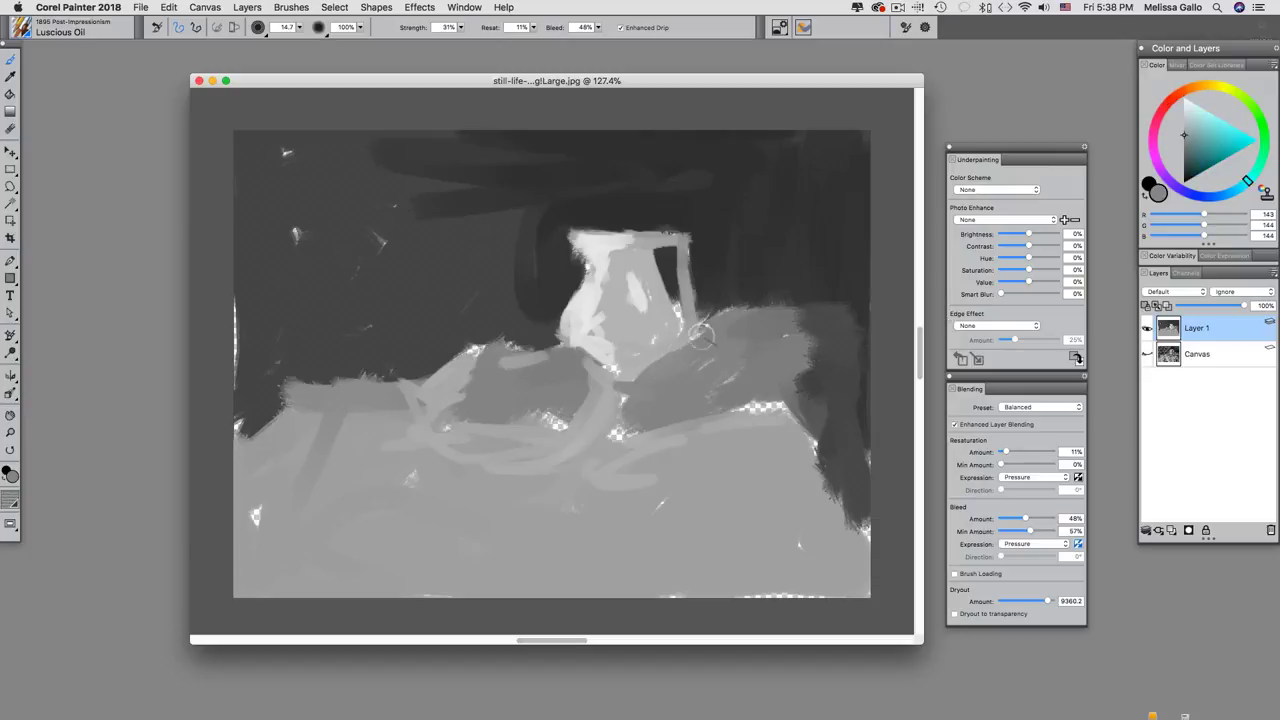
mouse_move(640, 409)
left_mouse_down()
mouse_move(605, 420)
mouse_move(615, 430)
left_mouse_up()
mouse_move(780, 374)
left_mouse_down()
mouse_move(765, 409)
mouse_move(748, 405)
mouse_move(812, 442)
left_mouse_up()
left_click_drag(500, 412, 555, 415)
mouse_move(501, 355)
left_mouse_down()
mouse_move(475, 350)
mouse_move(559, 380)
left_mouse_up()
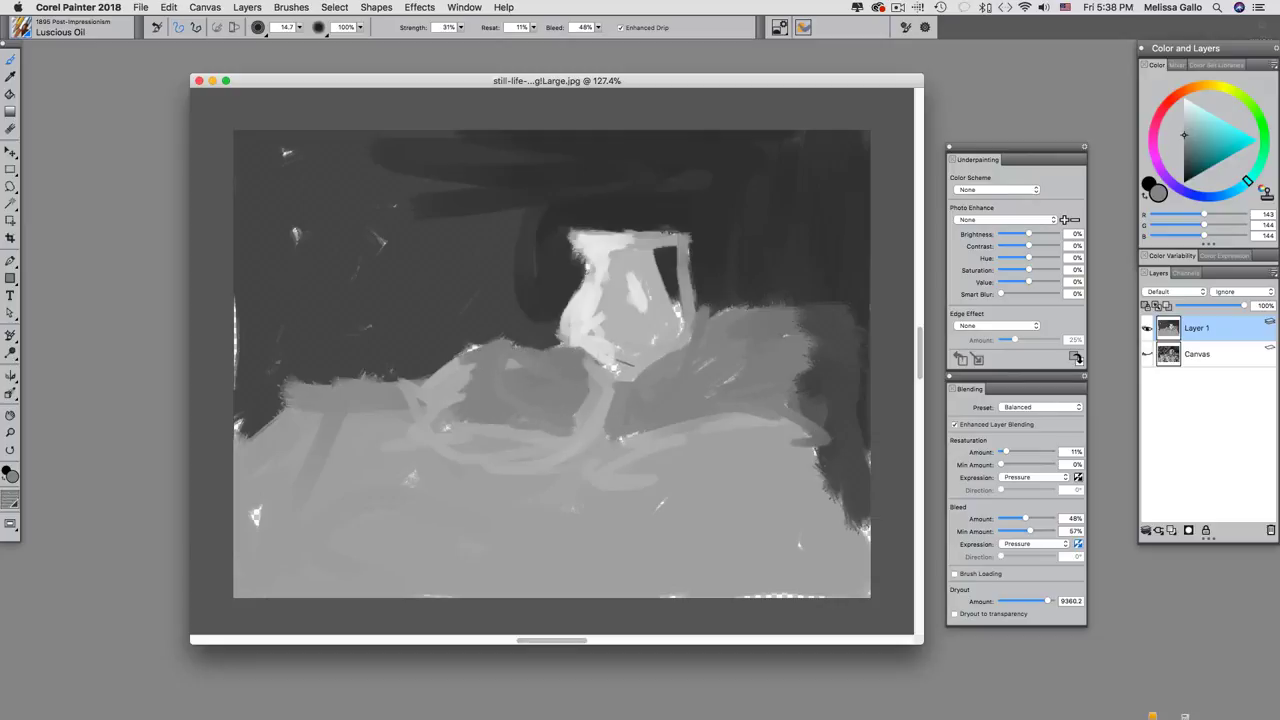
Step: Cover the white specks and light left-edge strip in the background with dark grey
left_click(622, 368, "alt")
left_click(303, 209, "alt")
left_click(296, 235)
left_click(286, 150)
left_click_drag(236, 250, 234, 460)
left_click(380, 242)
Step: Enlarge the brush to 44.7 and smooth the tabletop left of the pitcher in mid grey
left_click(432, 484, "alt")
mouse_move(309, 514)
left_mouse_down()
mouse_move(835, 583)
mouse_move(686, 448)
mouse_move(644, 457)
mouse_move(702, 456)
mouse_move(765, 419)
mouse_move(796, 435)
mouse_move(823, 531)
left_mouse_up()
mouse_move(556, 435)
left_mouse_down()
mouse_move(460, 415)
mouse_move(434, 366)
mouse_move(466, 363)
mouse_move(523, 440)
mouse_move(645, 438)
mouse_move(705, 478)
left_mouse_up()
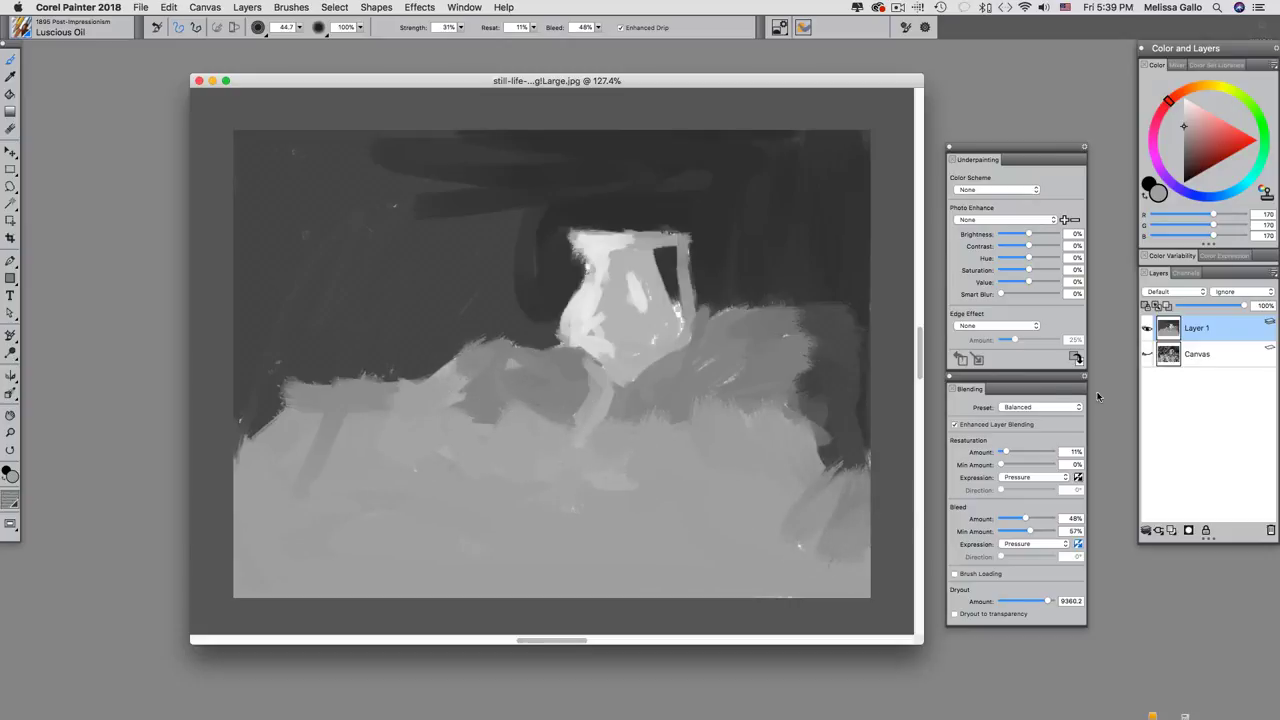
Step: Show the Canvas photo again and add a new Layer 2 above it
left_click(1147, 355)
left_click(1215, 361)
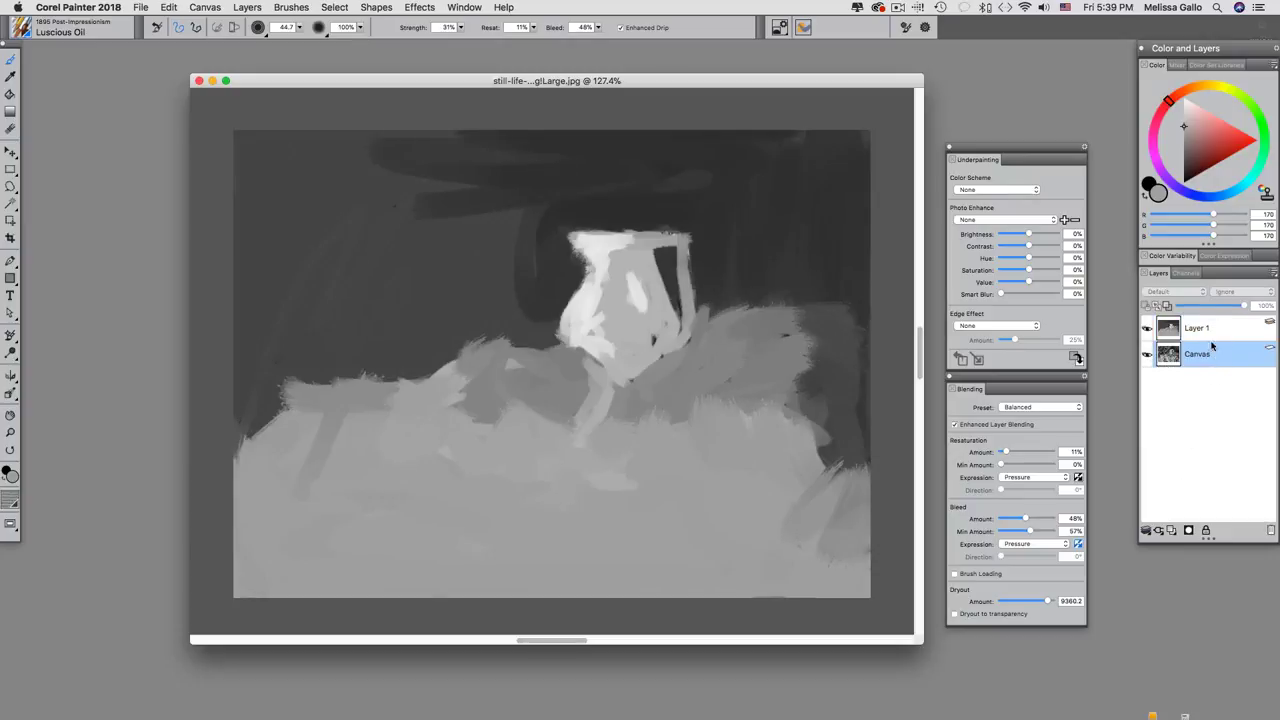
left_click(1171, 531)
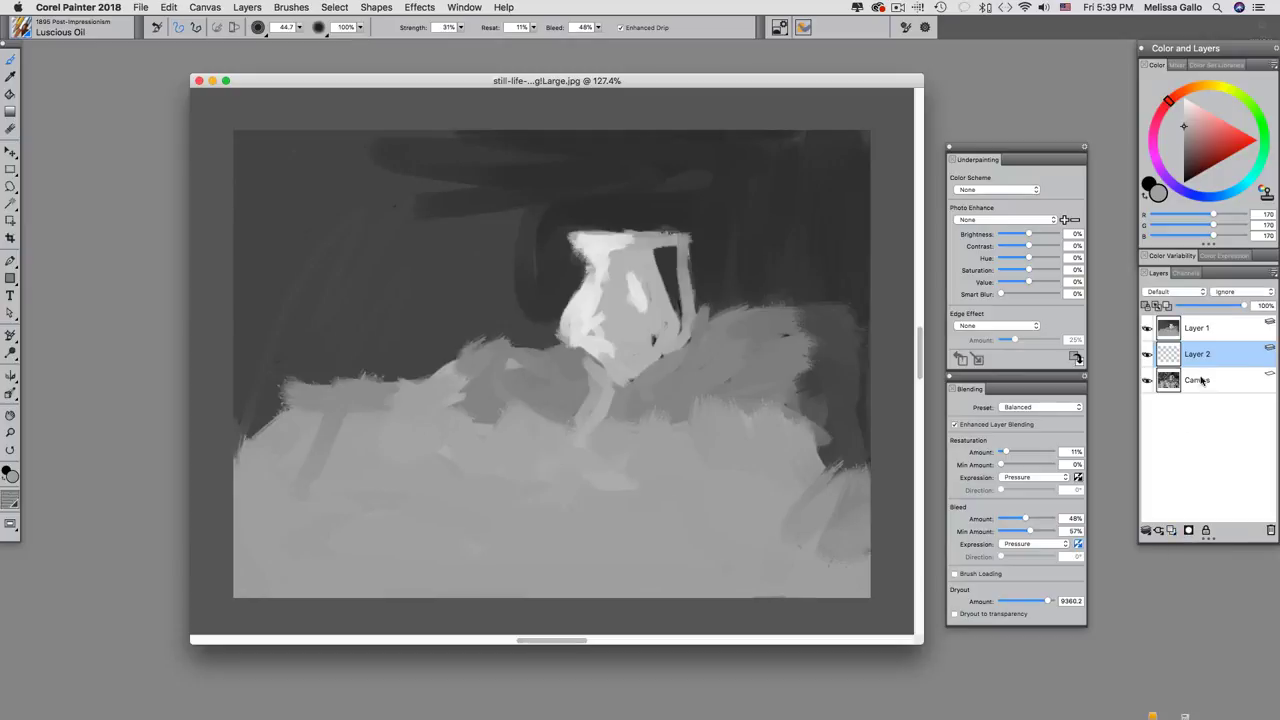
Step: Fill Layer 2 with white using the Paint Bucket
left_click(12, 96)
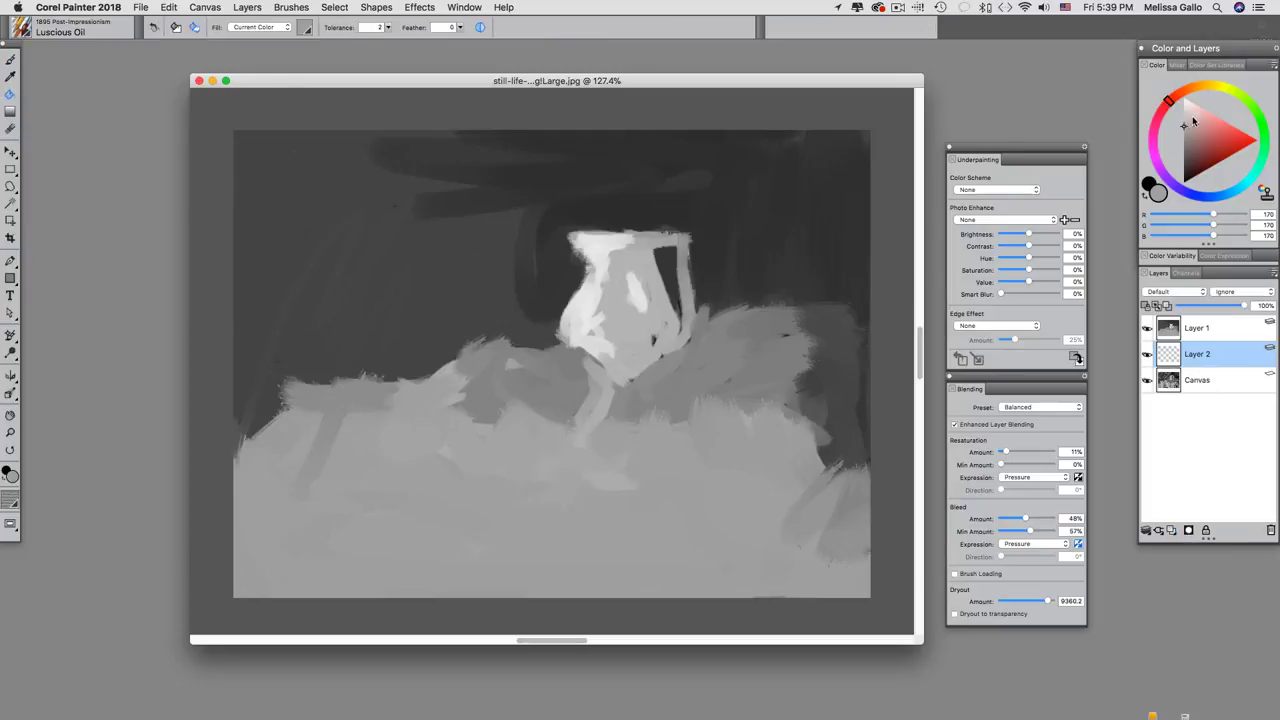
left_click_drag(1193, 122, 1183, 99)
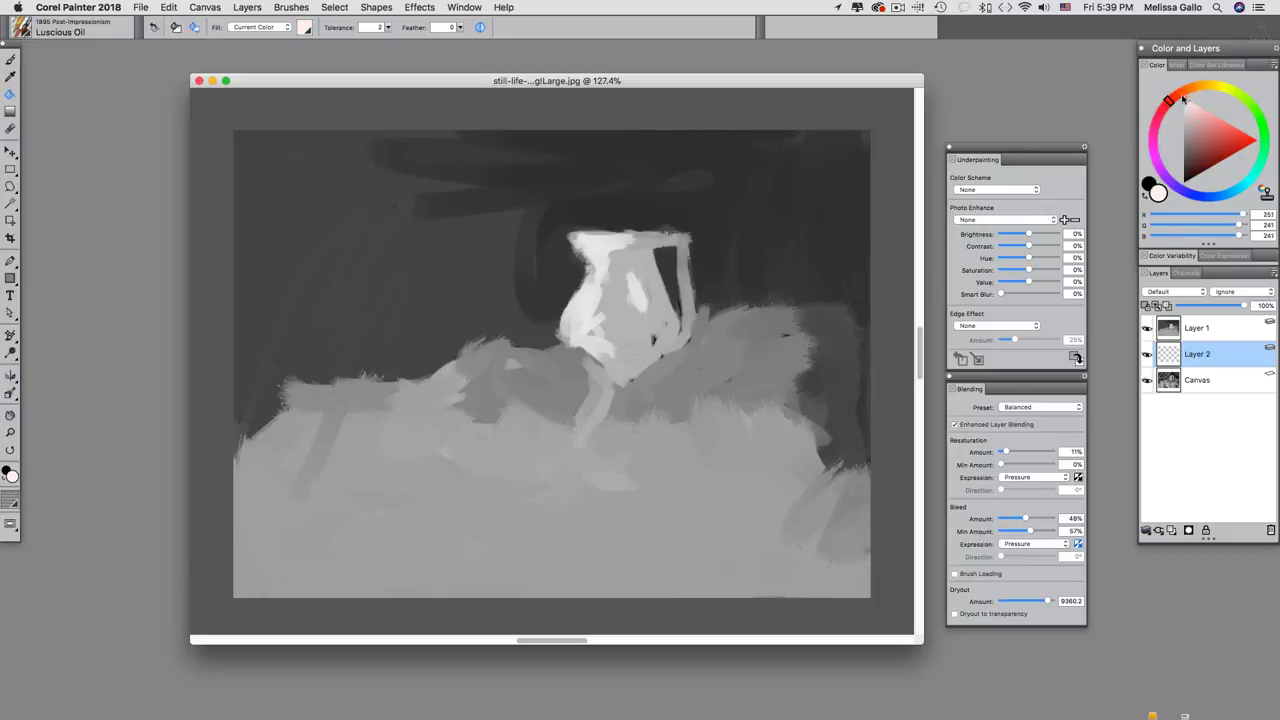
left_click(629, 436)
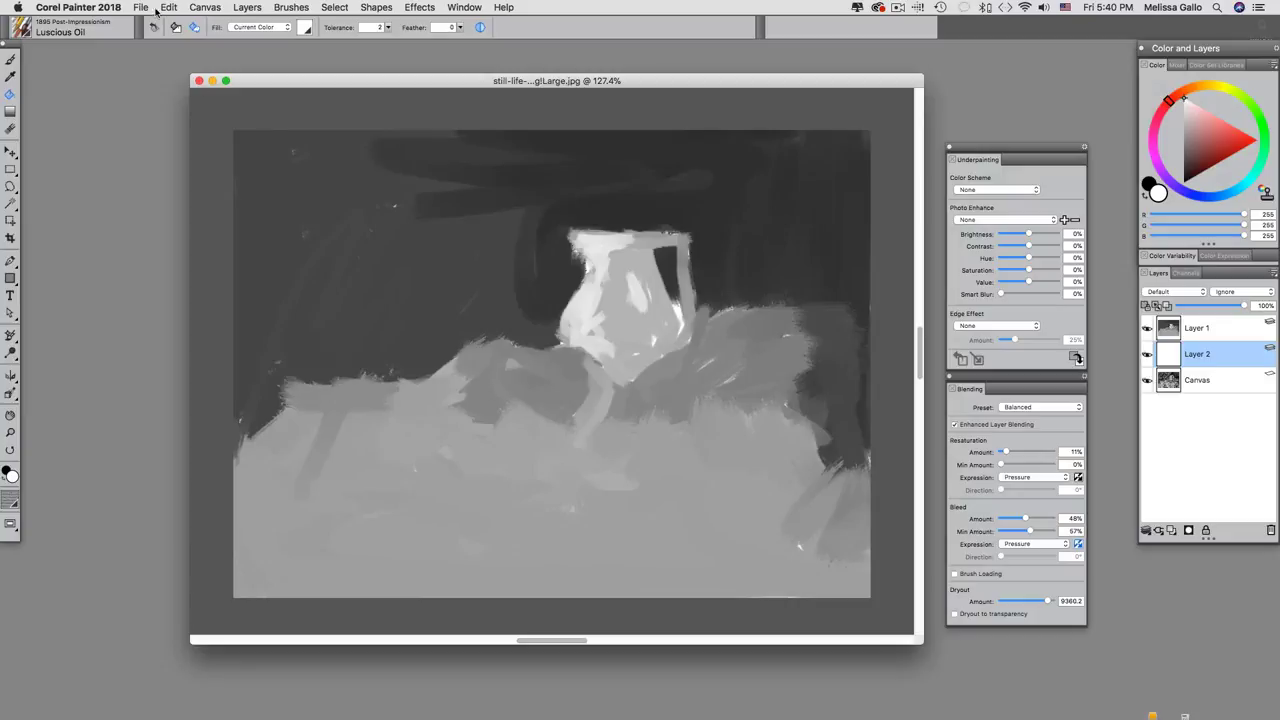
Step: Save the painting to the Desktop as JPEG 'Value study' at Excellent quality, merging layers
left_click(141, 8)
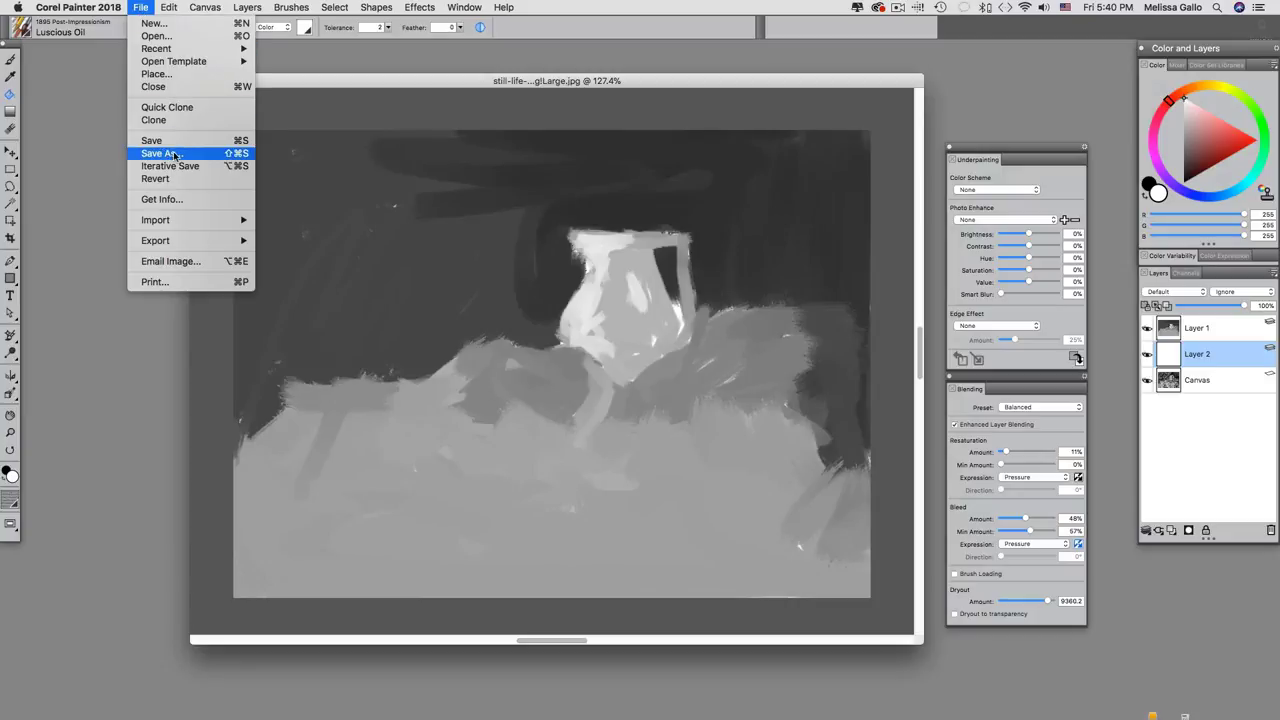
left_click(172, 155)
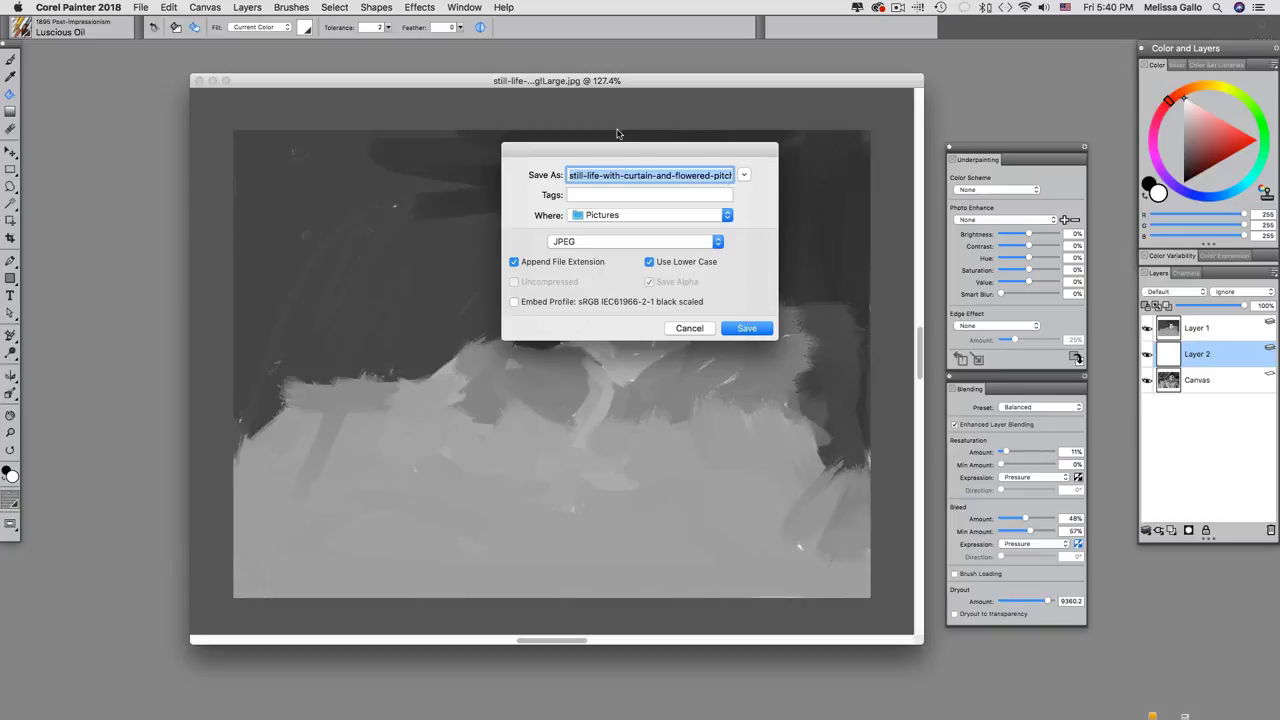
type("Value study")
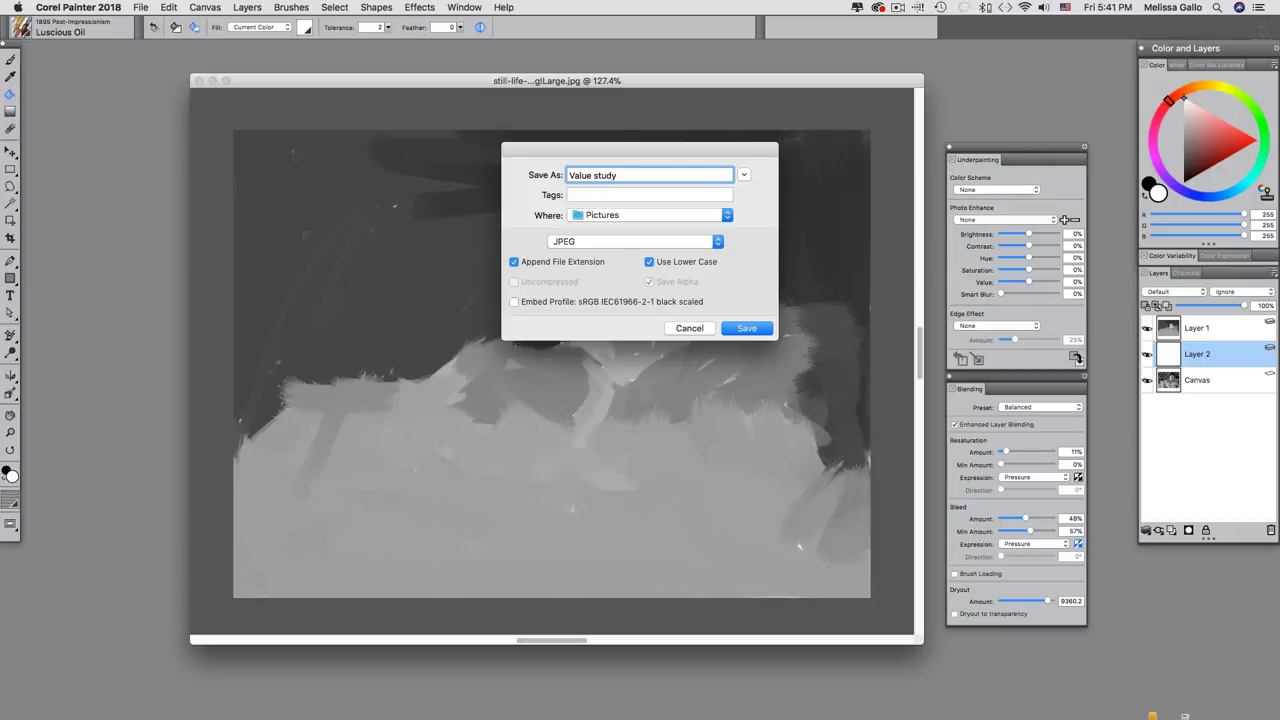
left_click(721, 219)
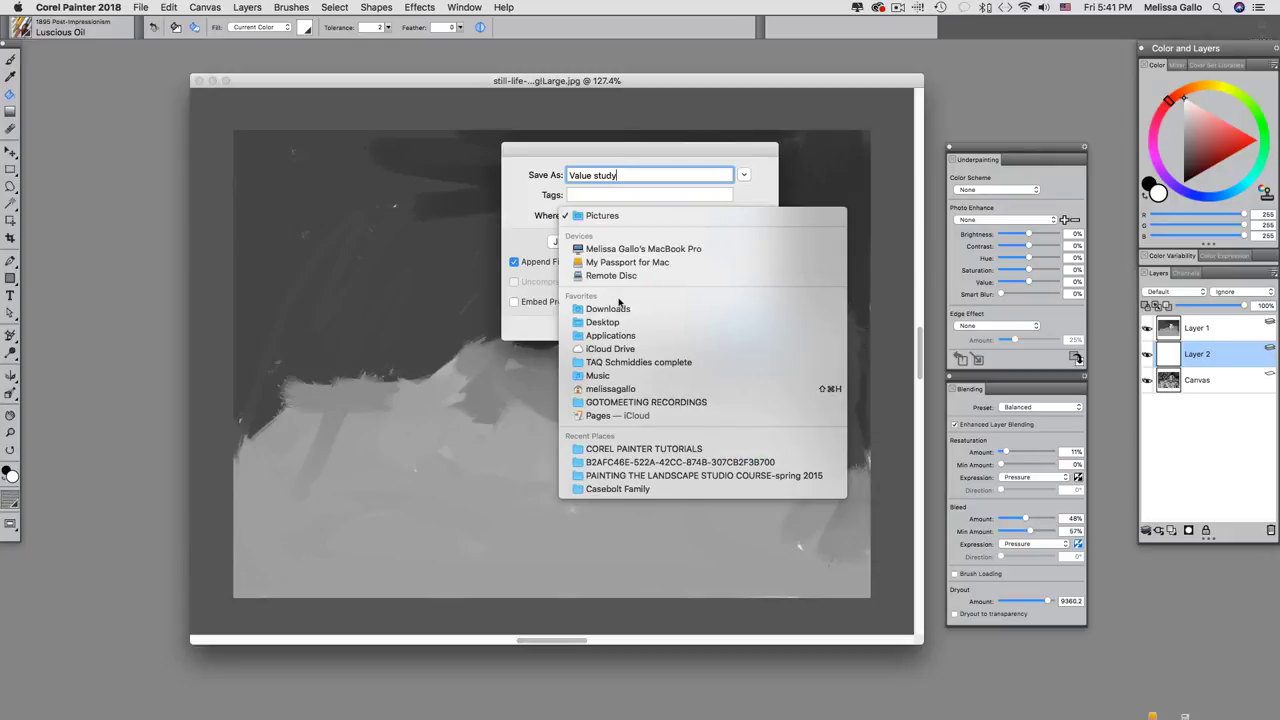
left_click(690, 258)
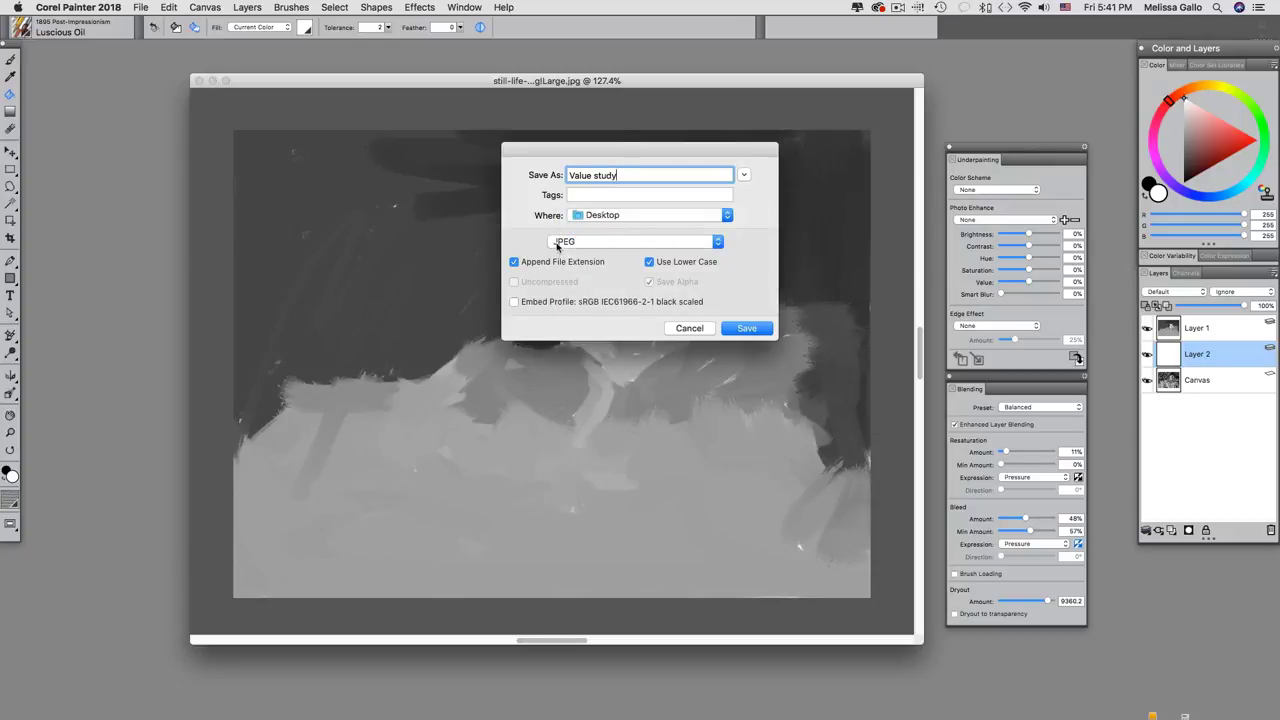
left_click(744, 329)
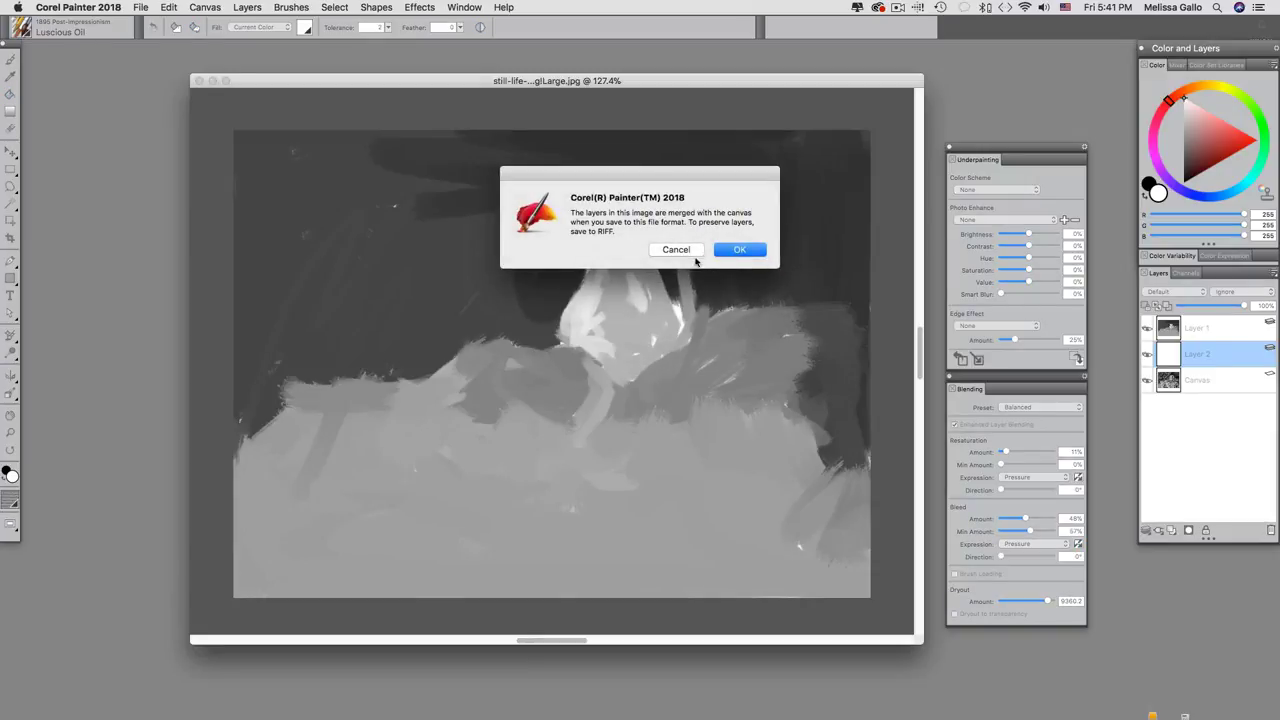
left_click(731, 253)
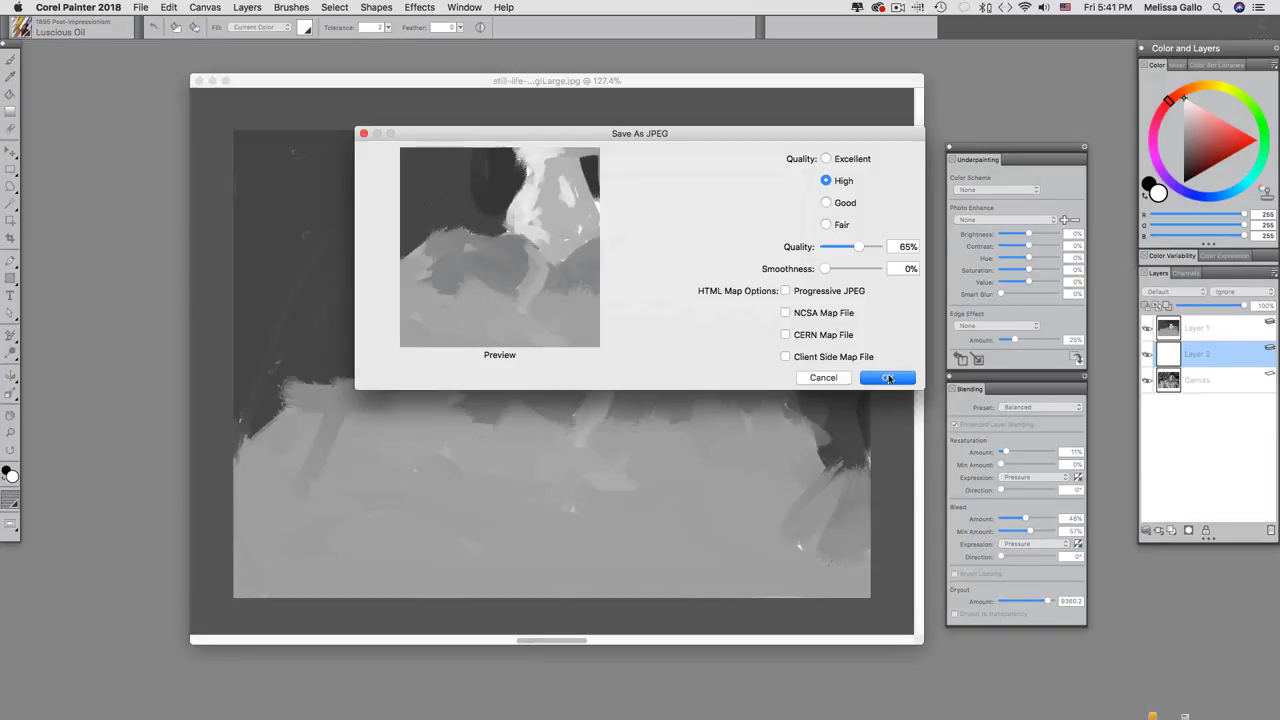
left_click(825, 160)
left_click(884, 378)
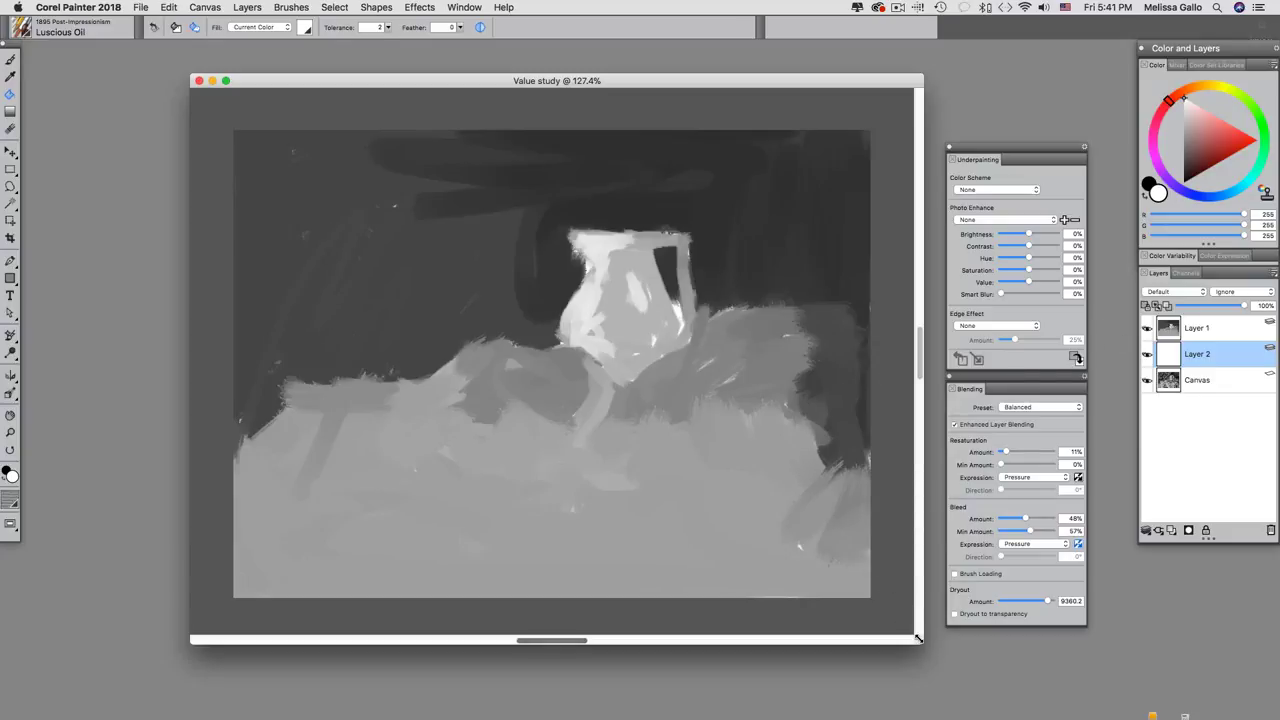
Step: Shrink the Value study window to 33.3% zoom, move it aside, and set underpainting saturation to -139
left_click_drag(915, 638, 582, 362)
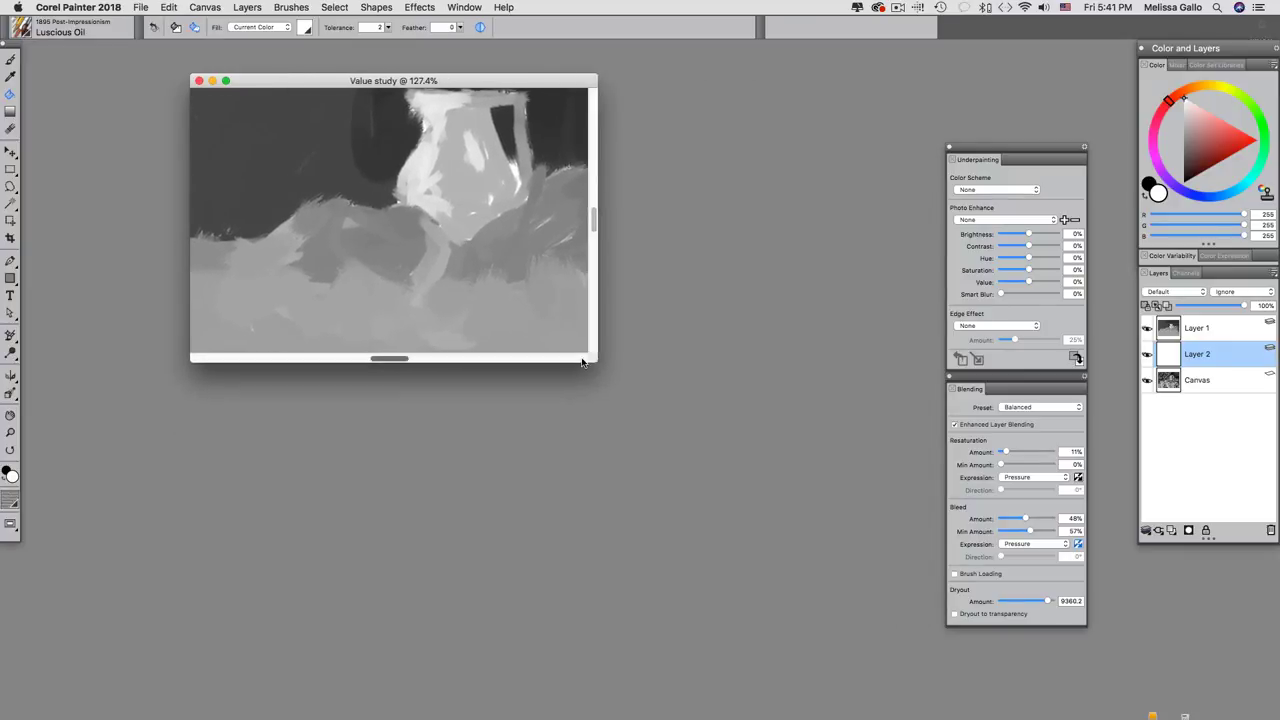
key("super+minus")
key("super+minus")
key("super+minus")
key("super+minus")
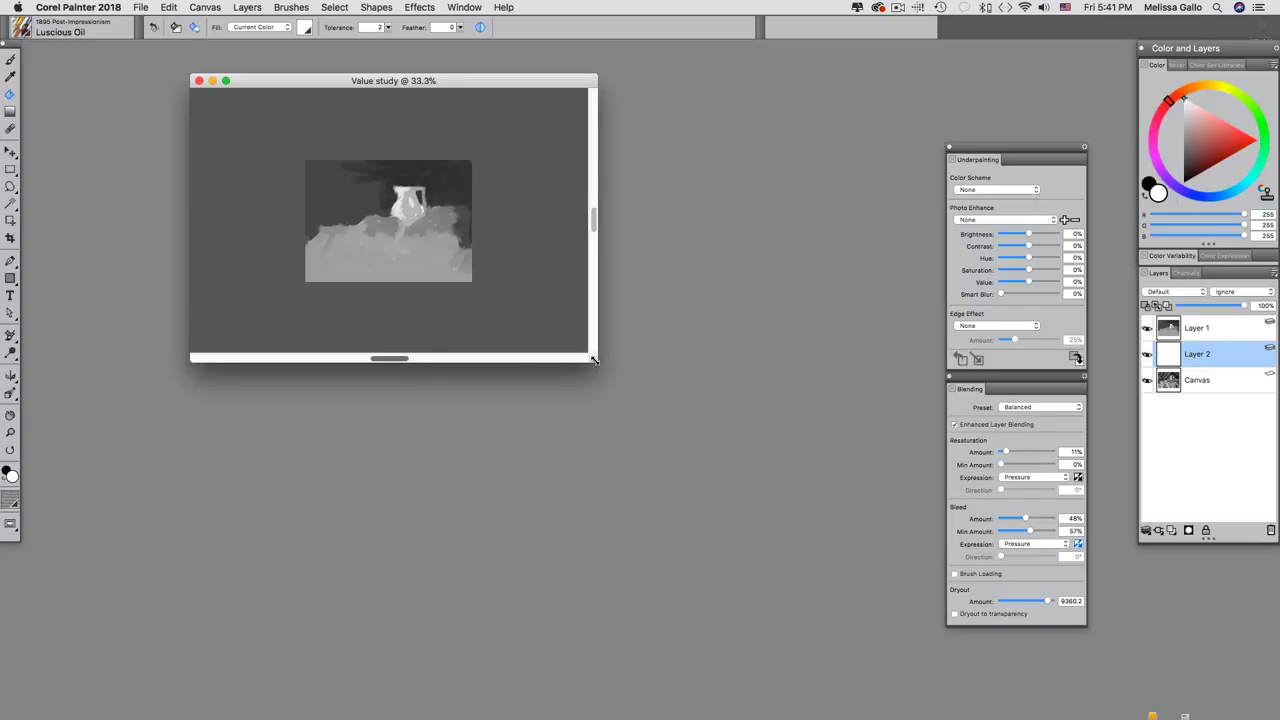
left_click_drag(594, 360, 410, 265)
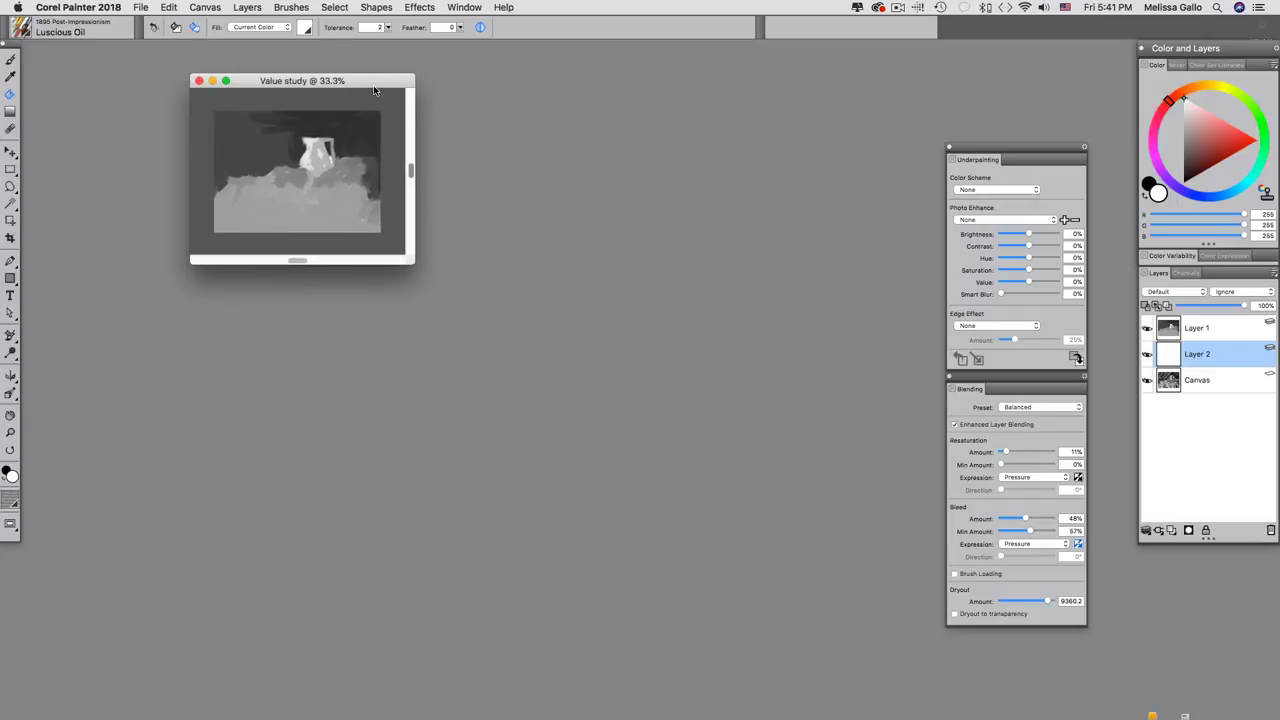
left_click_drag(370, 90, 212, 56)
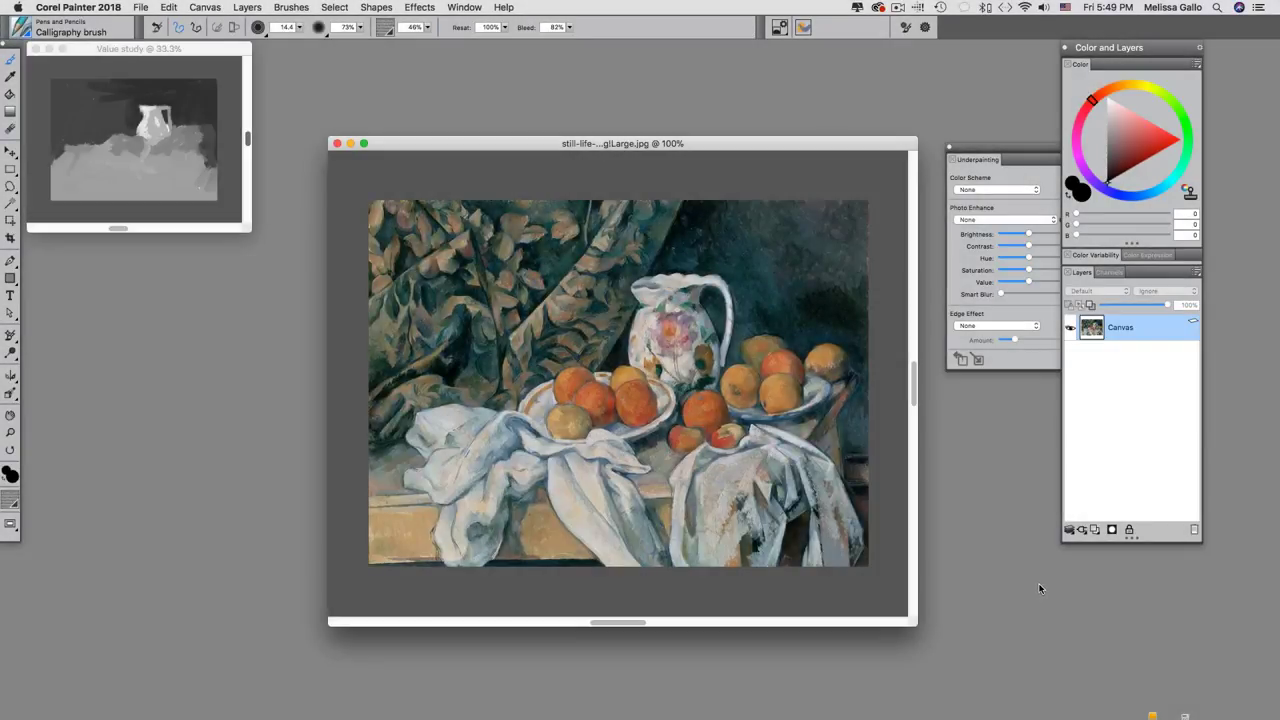
left_click_drag(980, 148, 953, 148)
left_click_drag(997, 272, 973, 271)
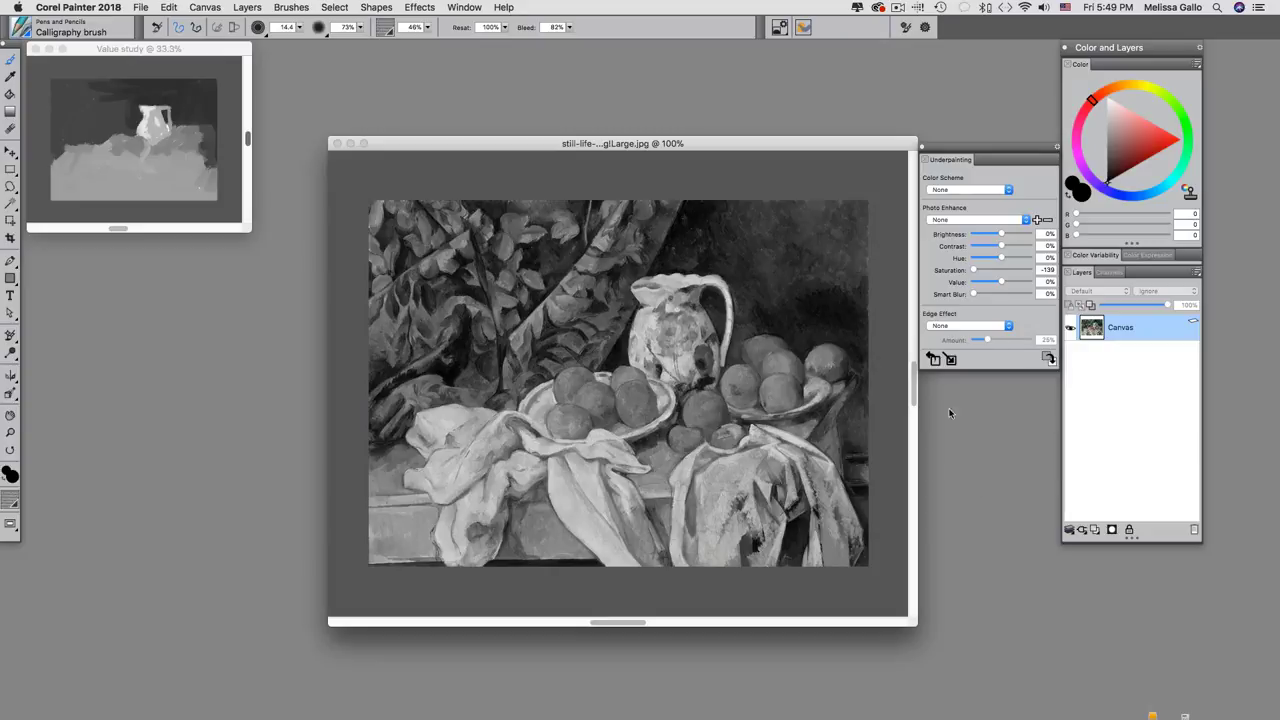
Step: Choose the 1895 Post-Impressionism Charcoal Draw brush and add a new layer above the canvas
left_click(22, 30)
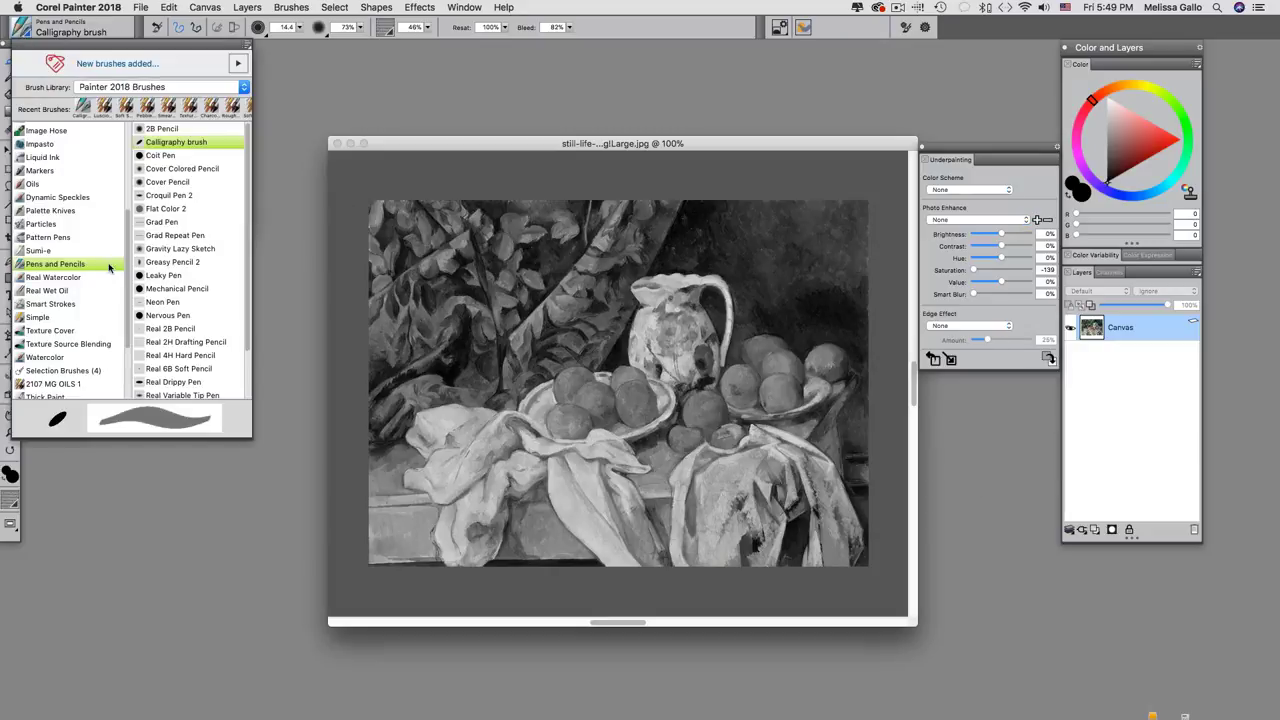
scroll(103, 371, "down", 5)
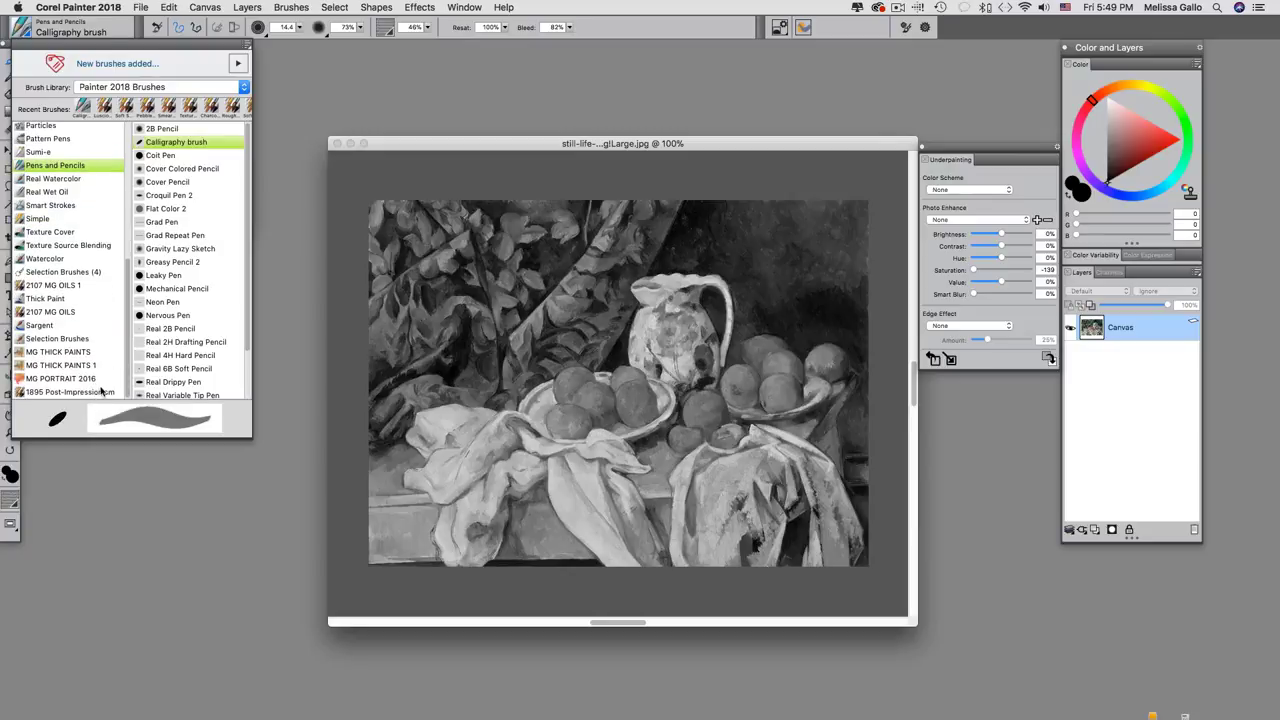
left_click(95, 391)
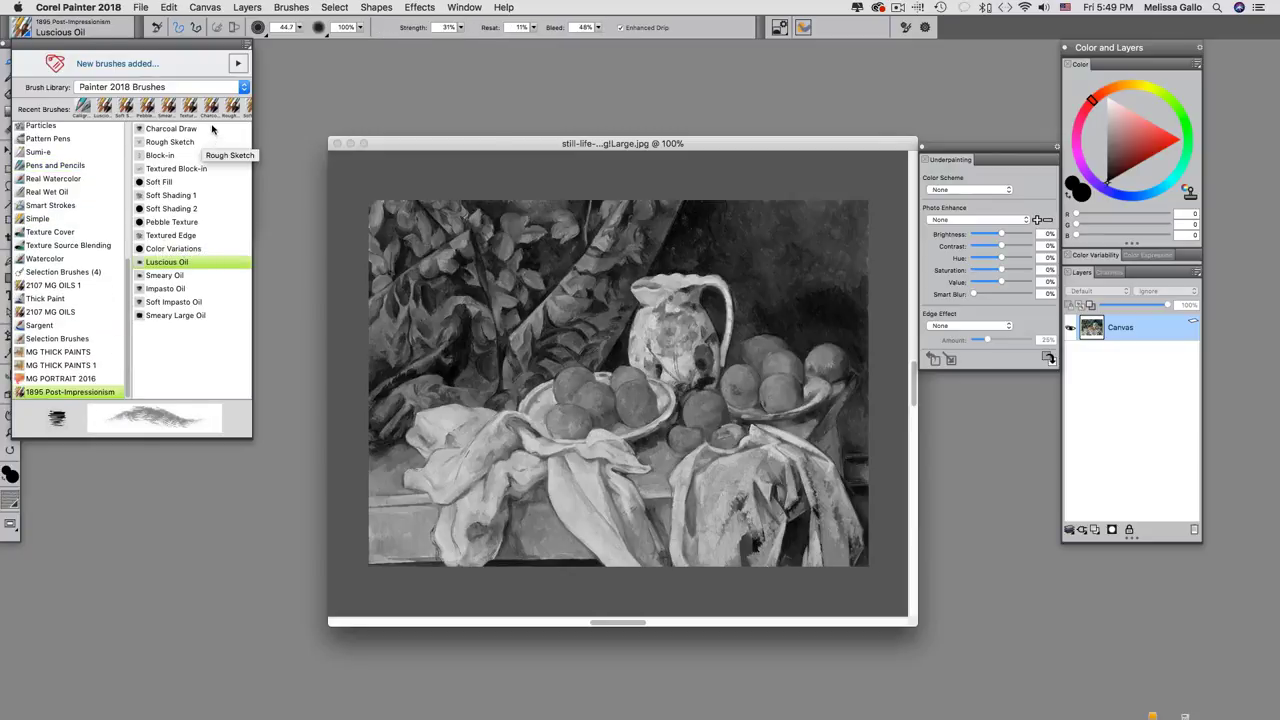
left_click(200, 129)
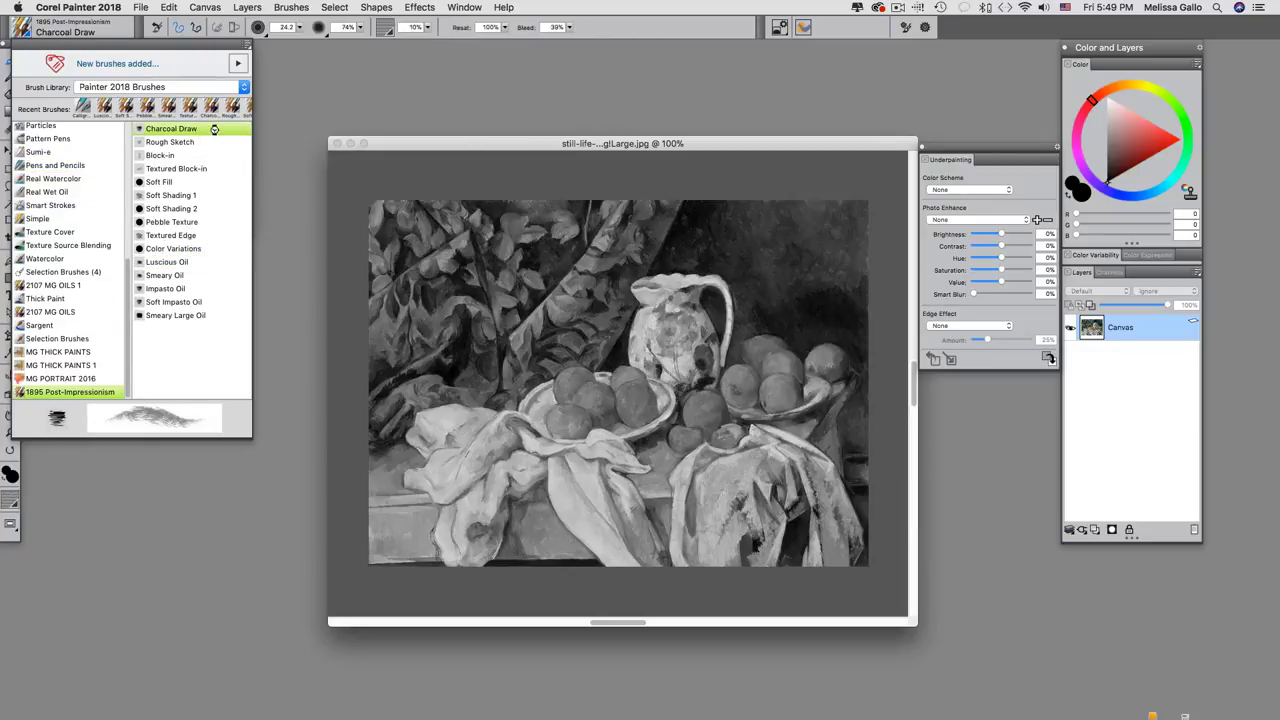
left_click(658, 362)
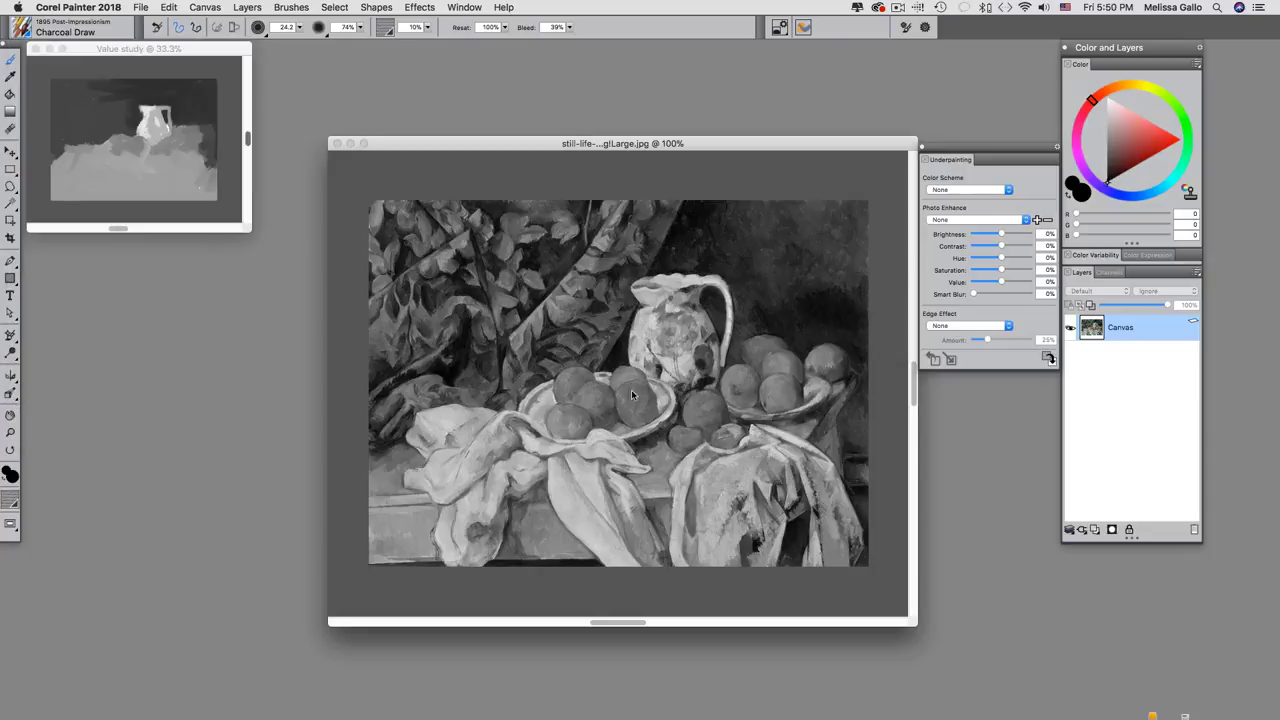
left_click(1096, 531)
Step: Set the Charcoal Draw brush size to 5.0
left_click(376, 461)
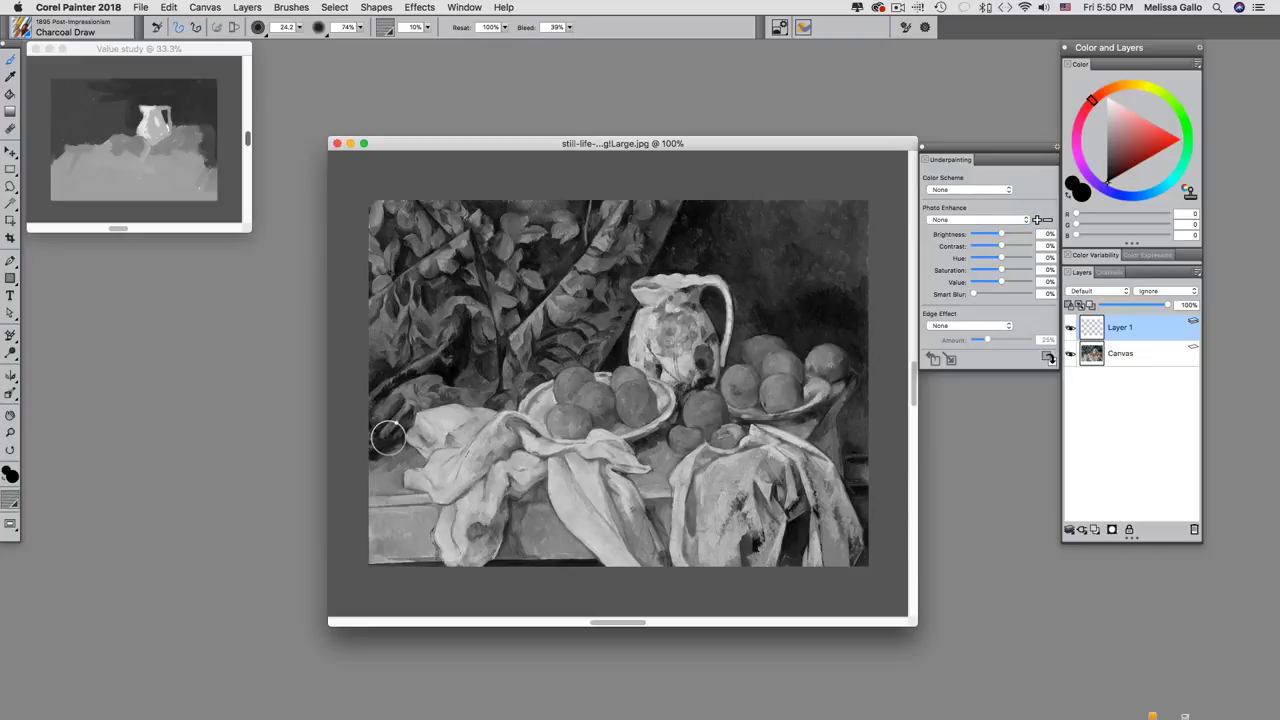
left_click_drag(390, 440, 393, 441)
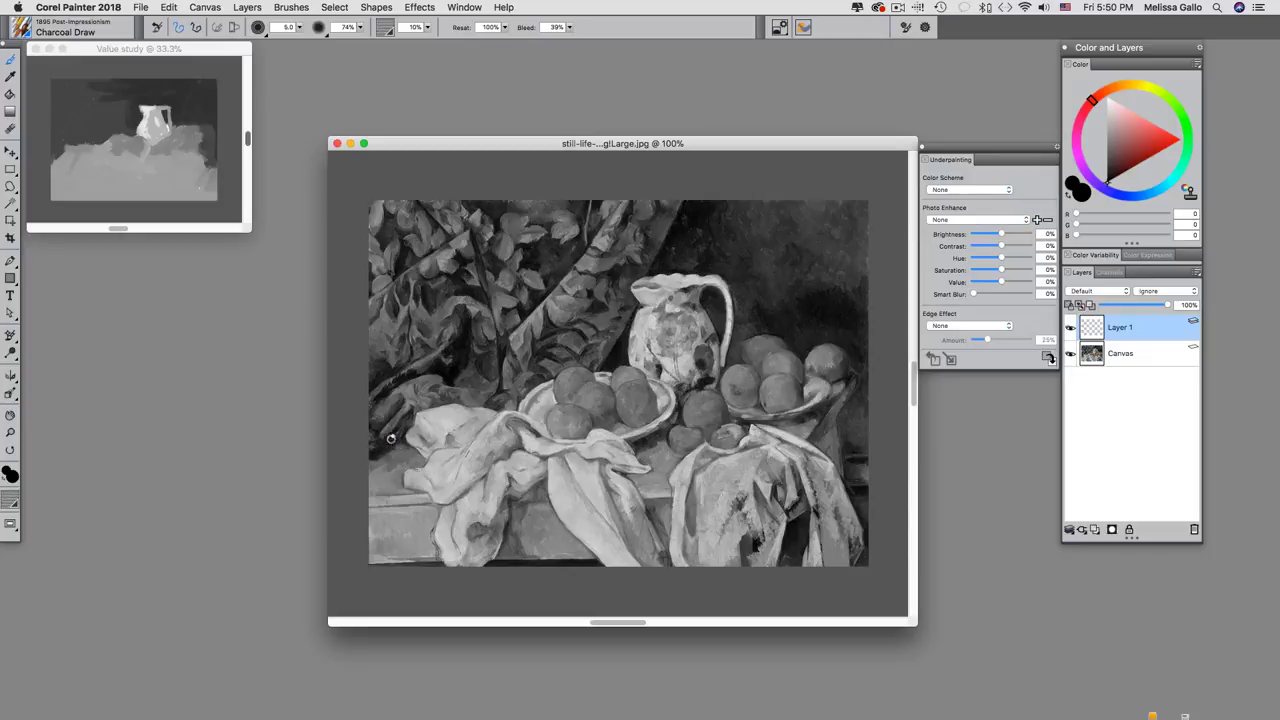
Step: Check the paper textures library and keep the current paper texture
left_click(389, 30)
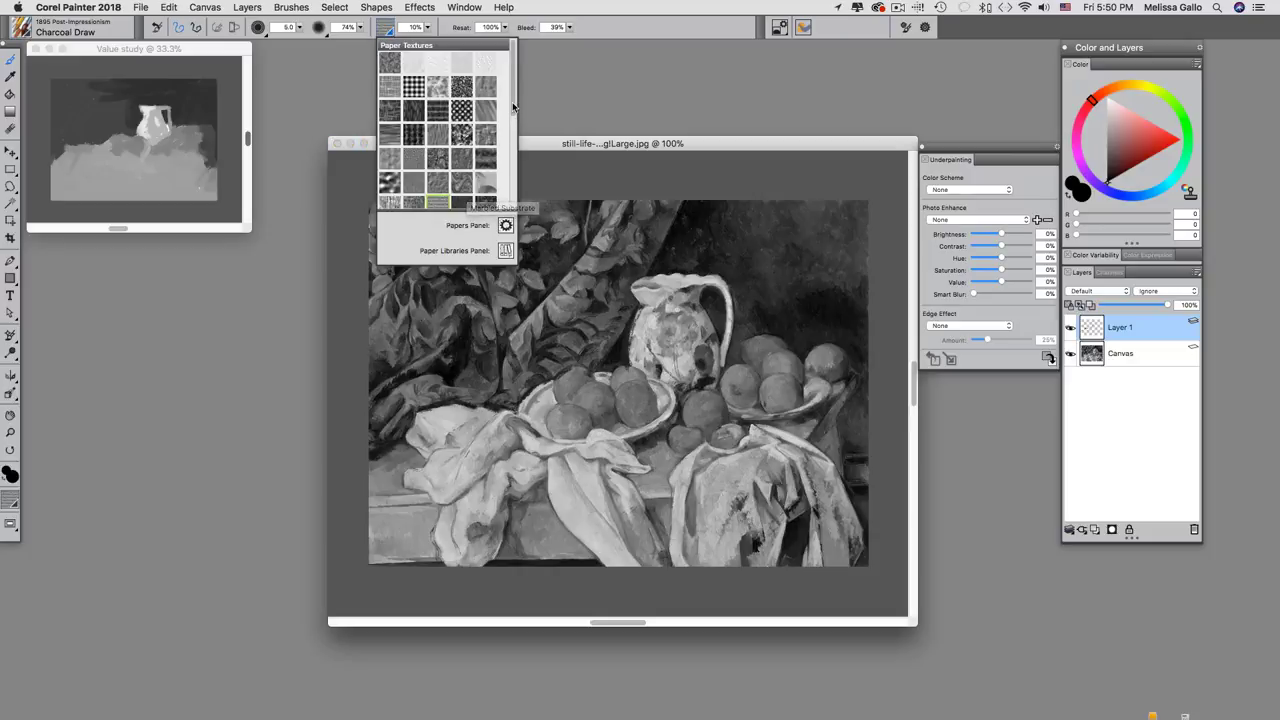
mouse_move(516, 110)
left_mouse_down()
mouse_move(512, 138)
mouse_move(511, 118)
left_mouse_up()
left_click(438, 182)
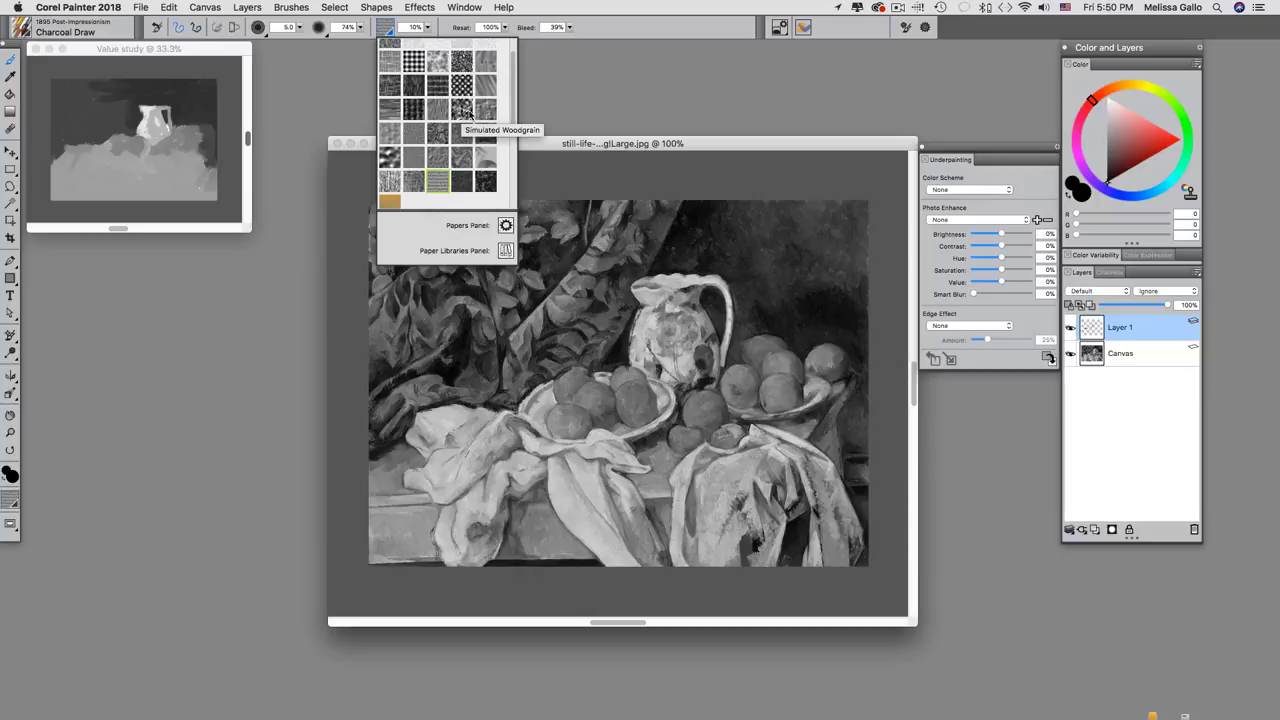
Step: Calibrate Brush Tracking with a sample stroke (pressure 40%/2.20, velocity 59%/0.76)
left_click(142, 8)
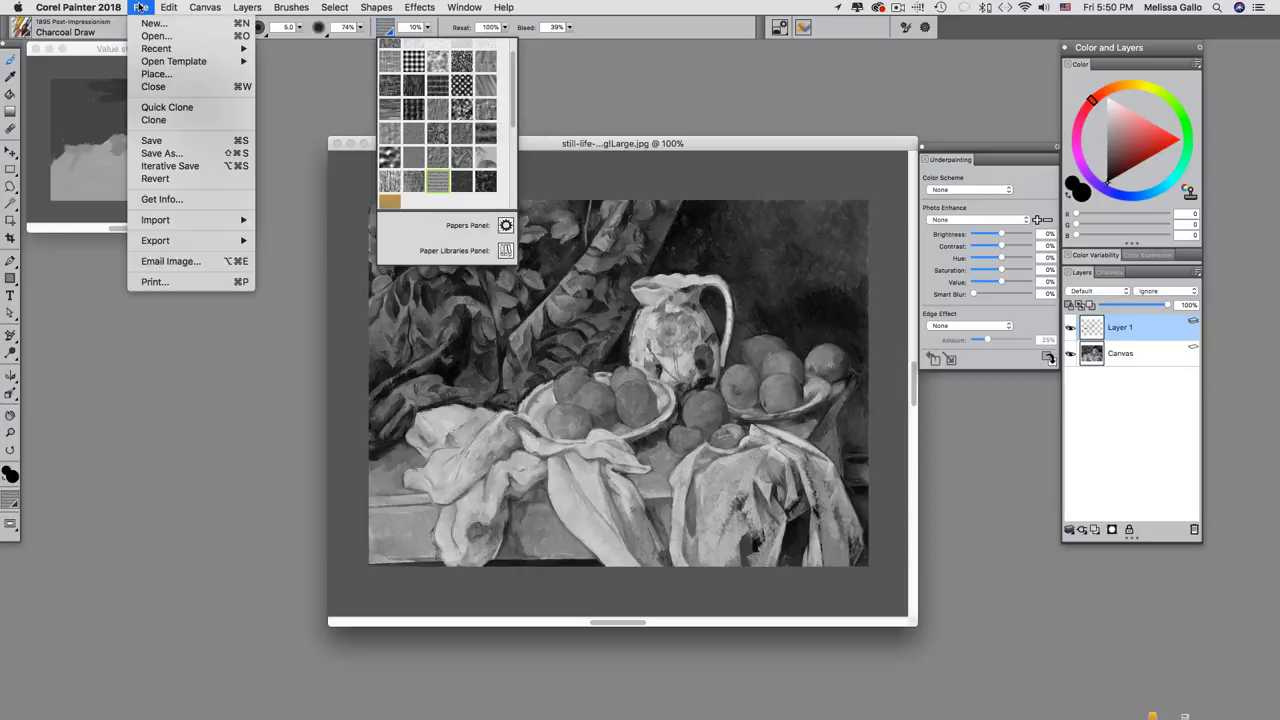
mouse_move(100, 8)
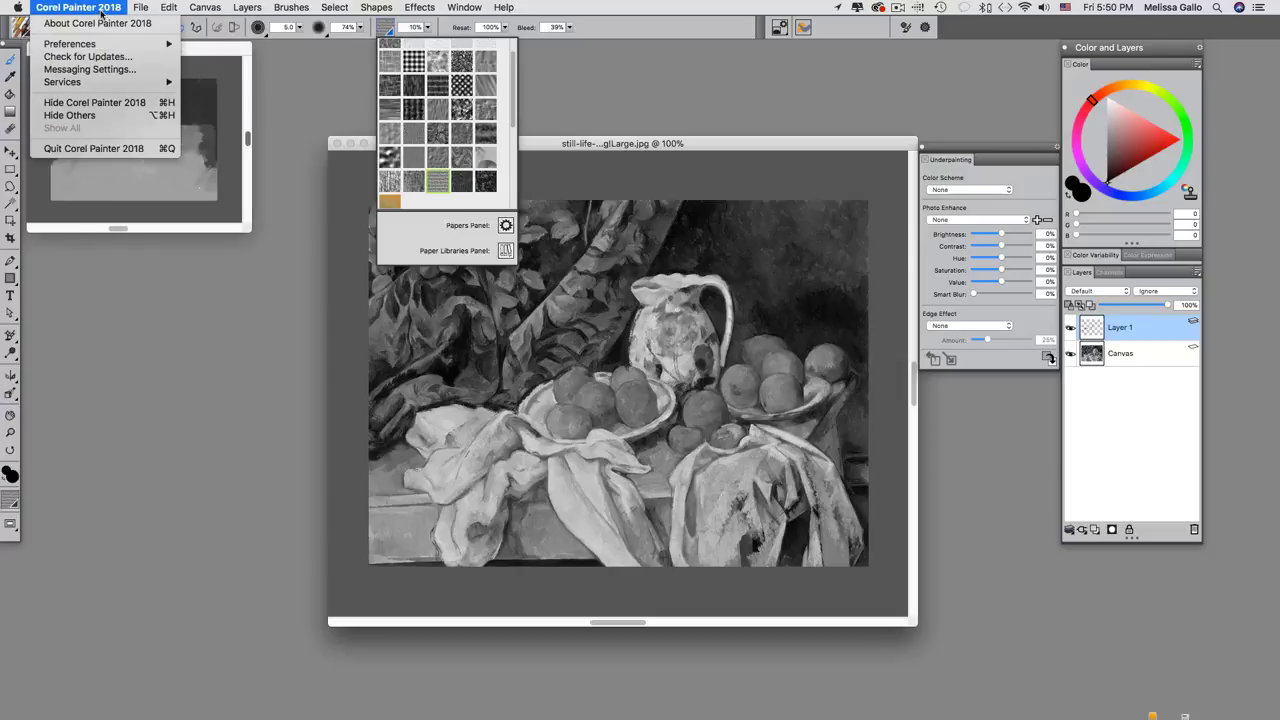
mouse_move(80, 44)
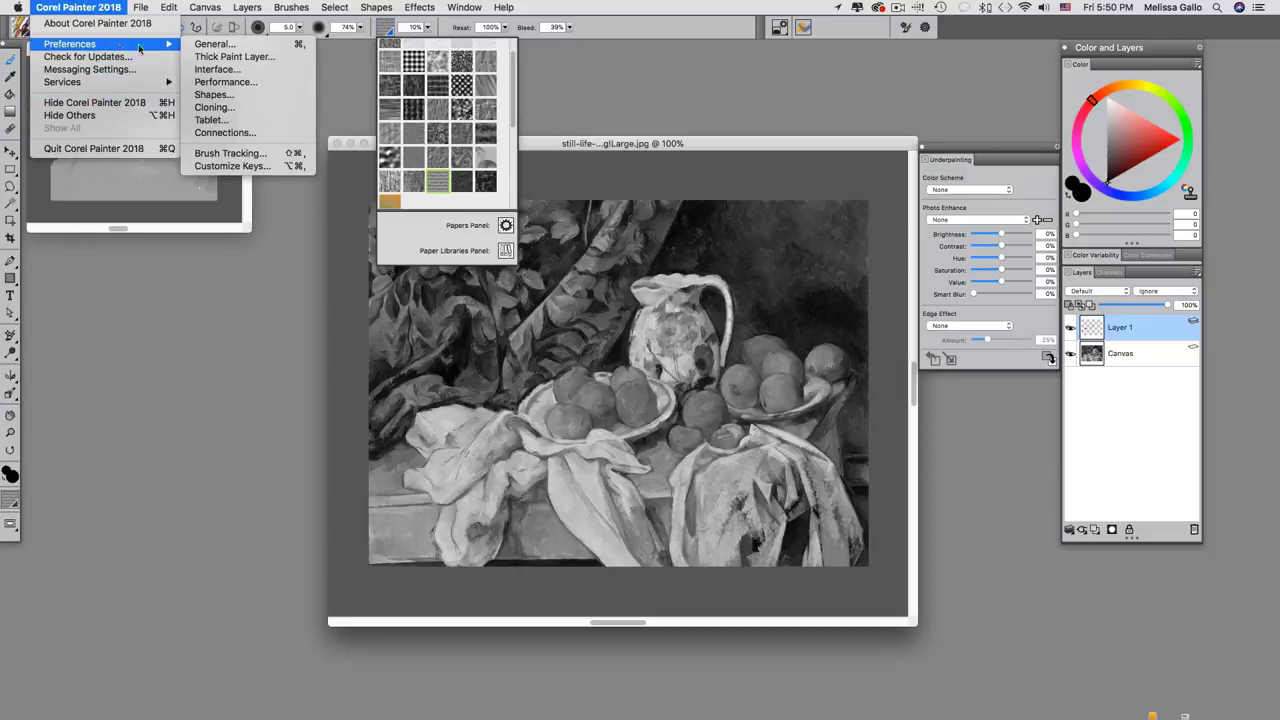
left_click(230, 153)
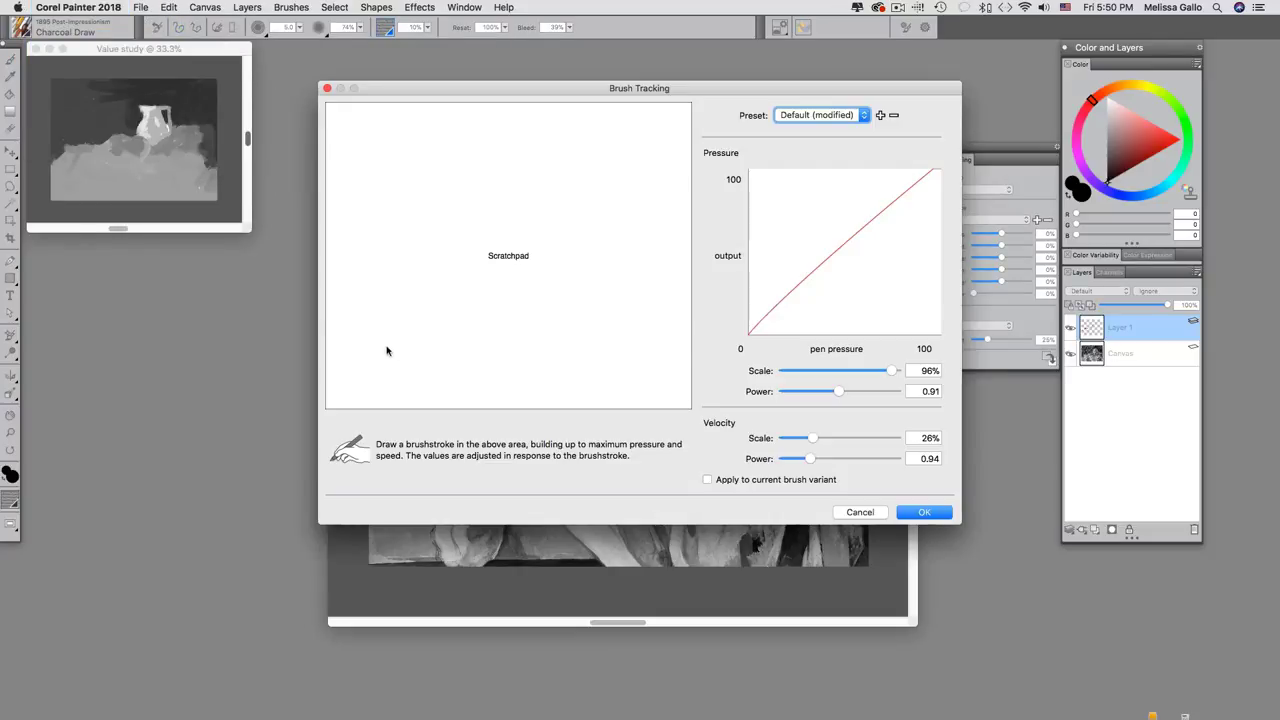
mouse_move(474, 349)
left_mouse_down()
mouse_move(509, 303)
mouse_move(458, 325)
left_mouse_up()
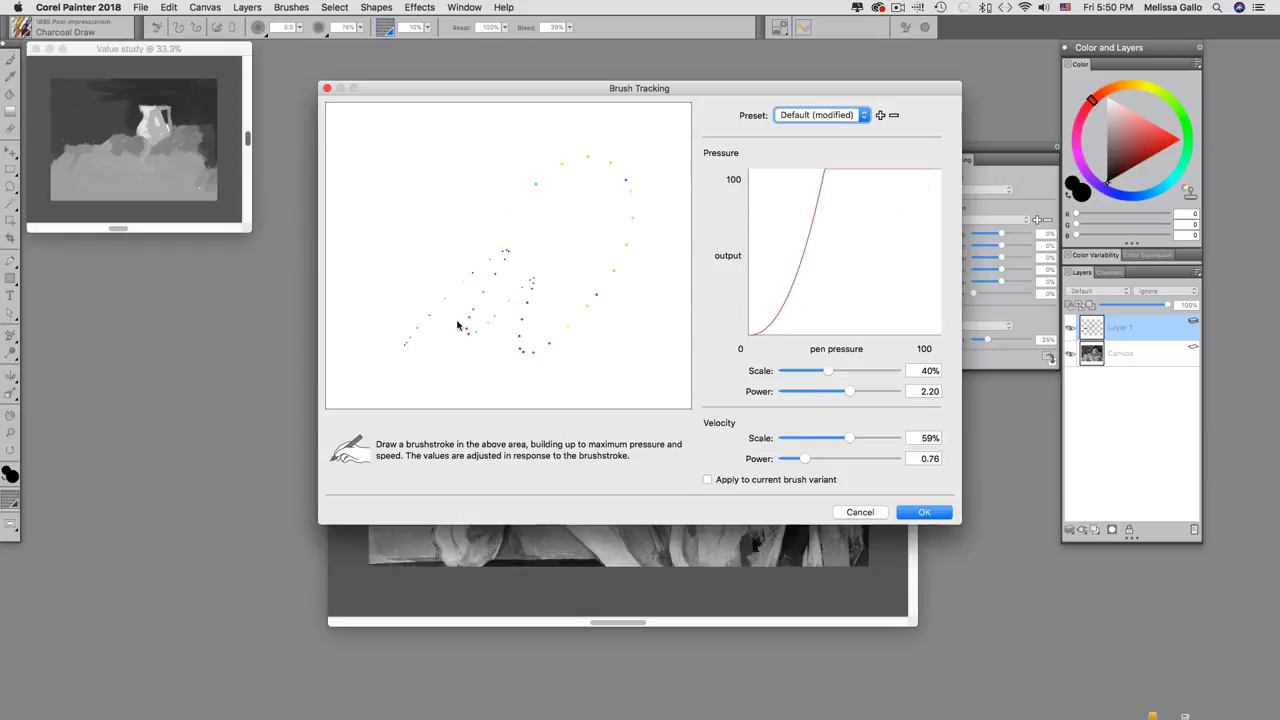
left_click(920, 512)
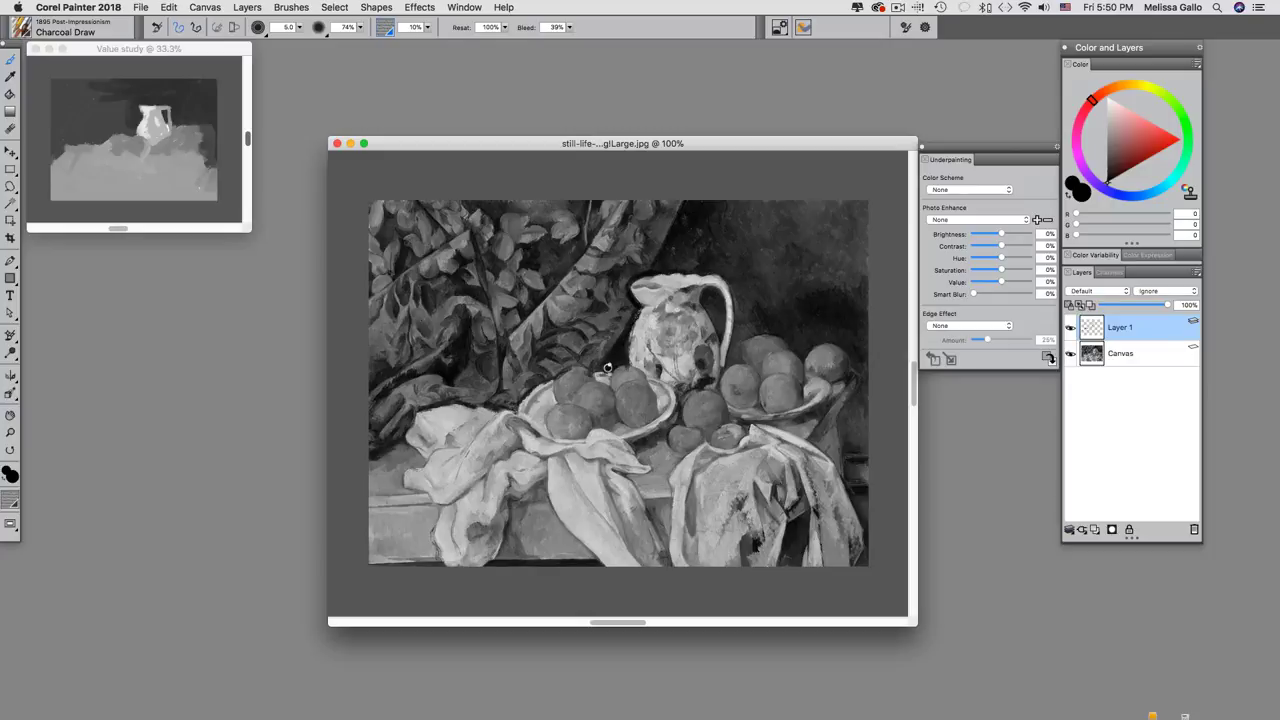
Step: Raise the charcoal brush Grain to 62% on the property bar
left_click(427, 27)
left_click_drag(375, 38, 407, 48)
left_click(421, 440)
Step: Trace the cloth's left edge on Layer 1, hide the Canvas painting, and select the Canvas layer
left_click_drag(402, 481, 460, 512)
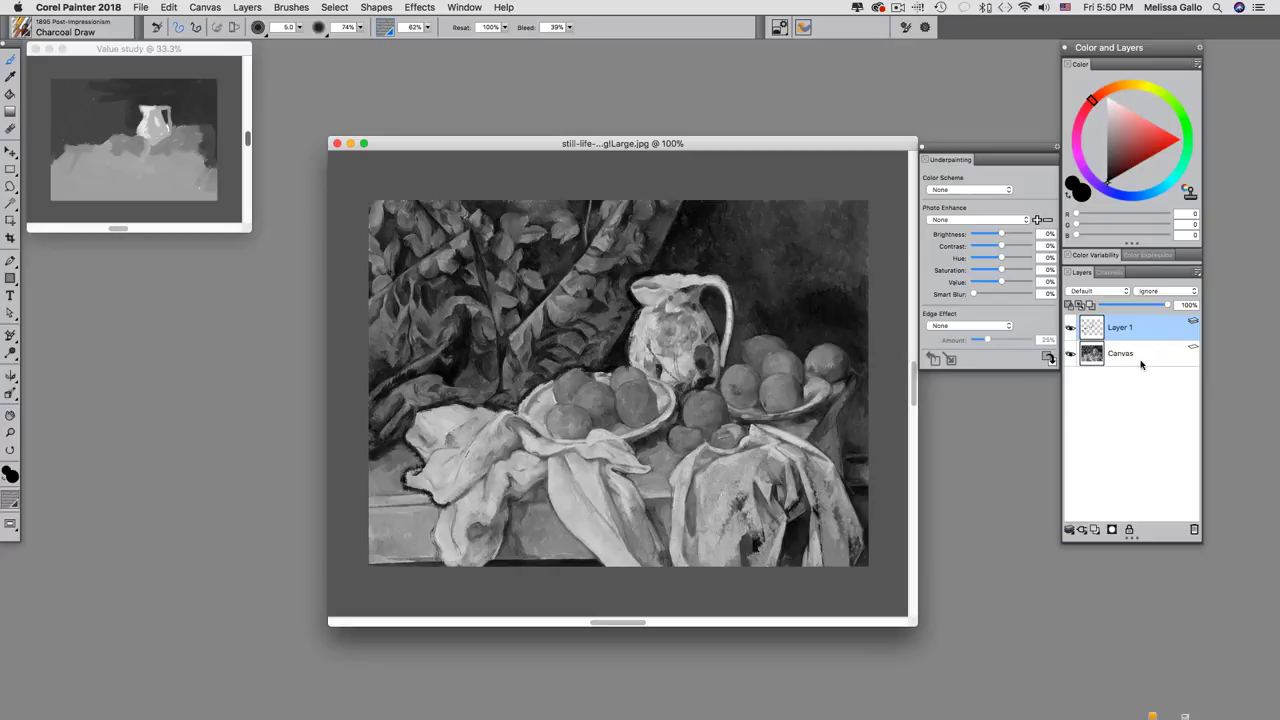
left_click(1071, 355)
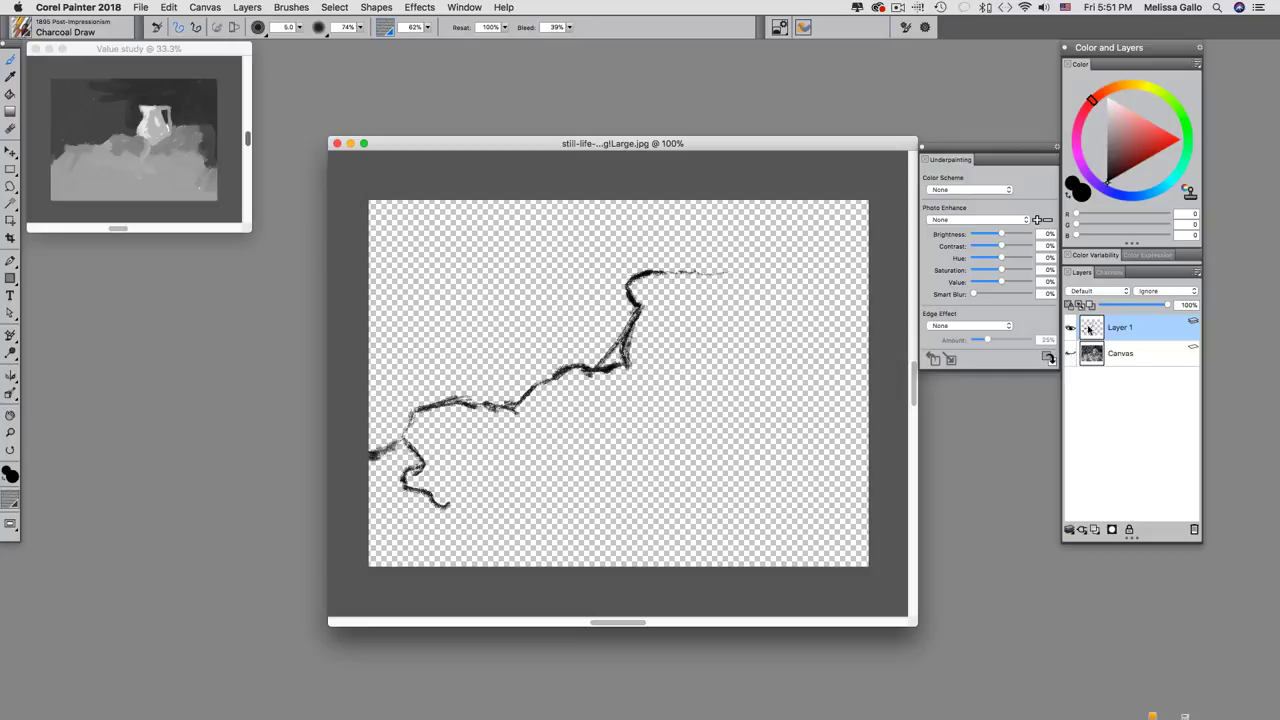
left_click(1153, 358)
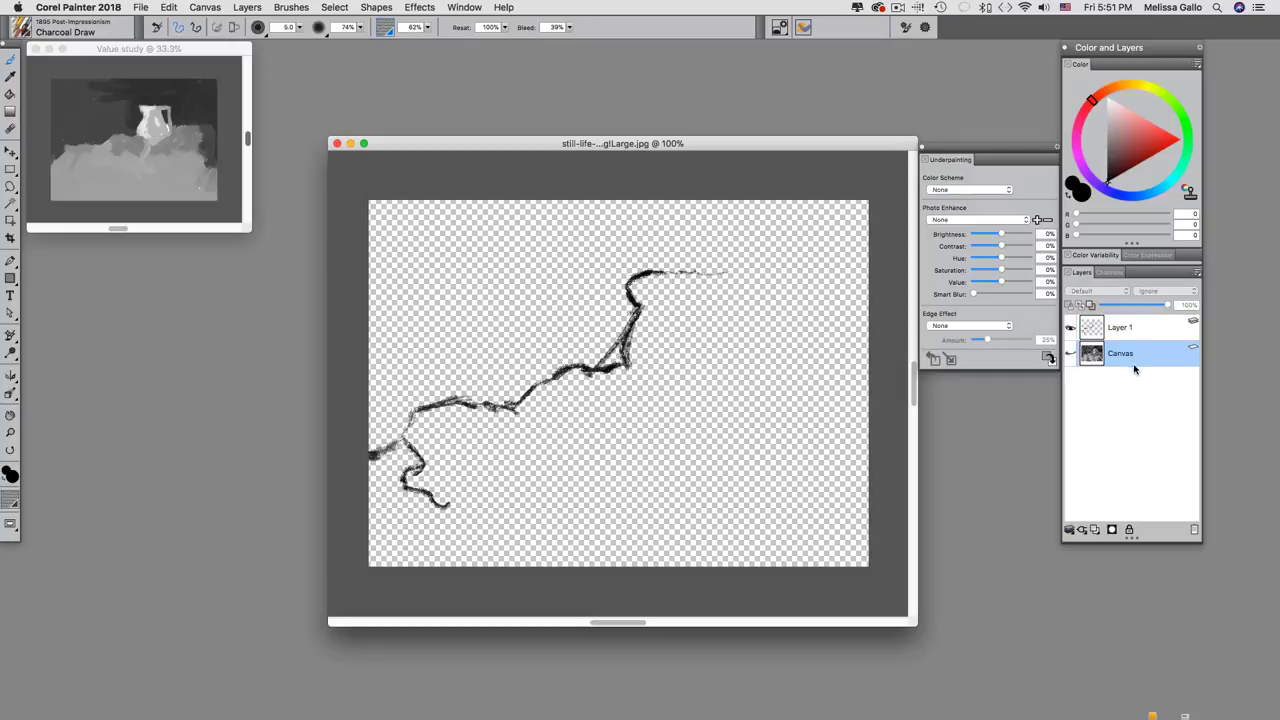
Step: Add Layer 2 above the Canvas and fill it with white
left_click(1095, 528)
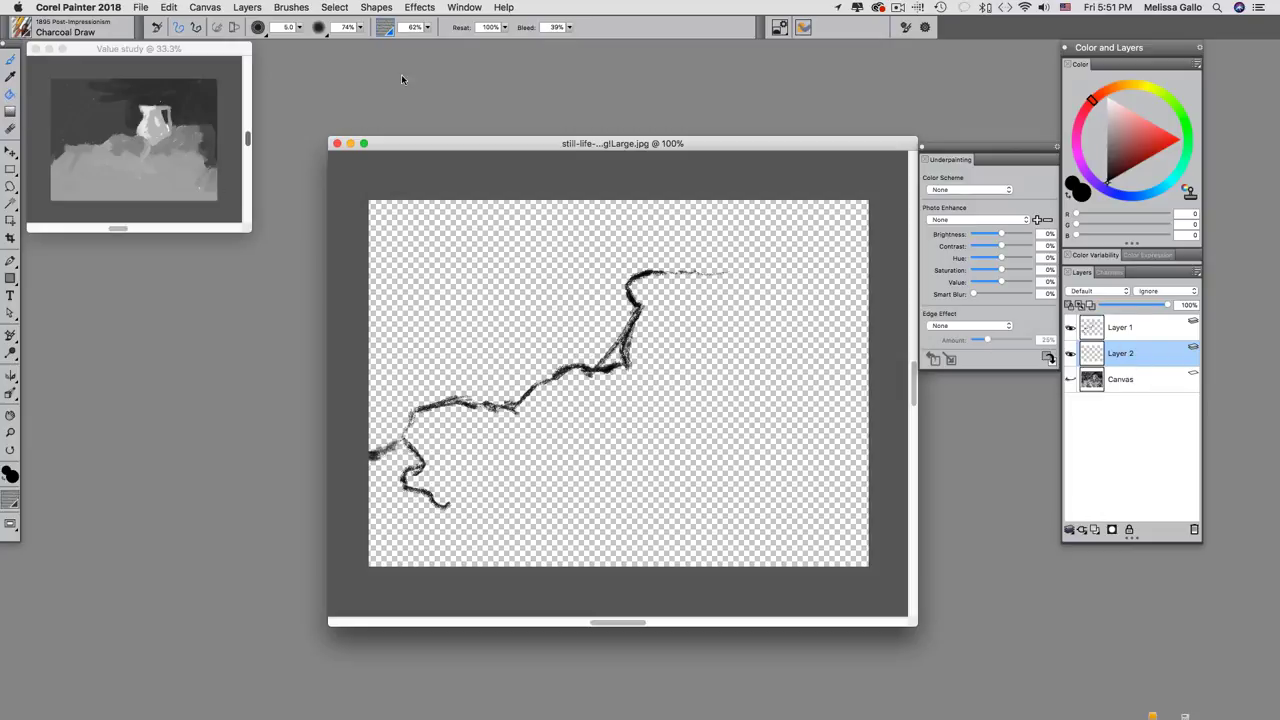
left_click(1100, 97)
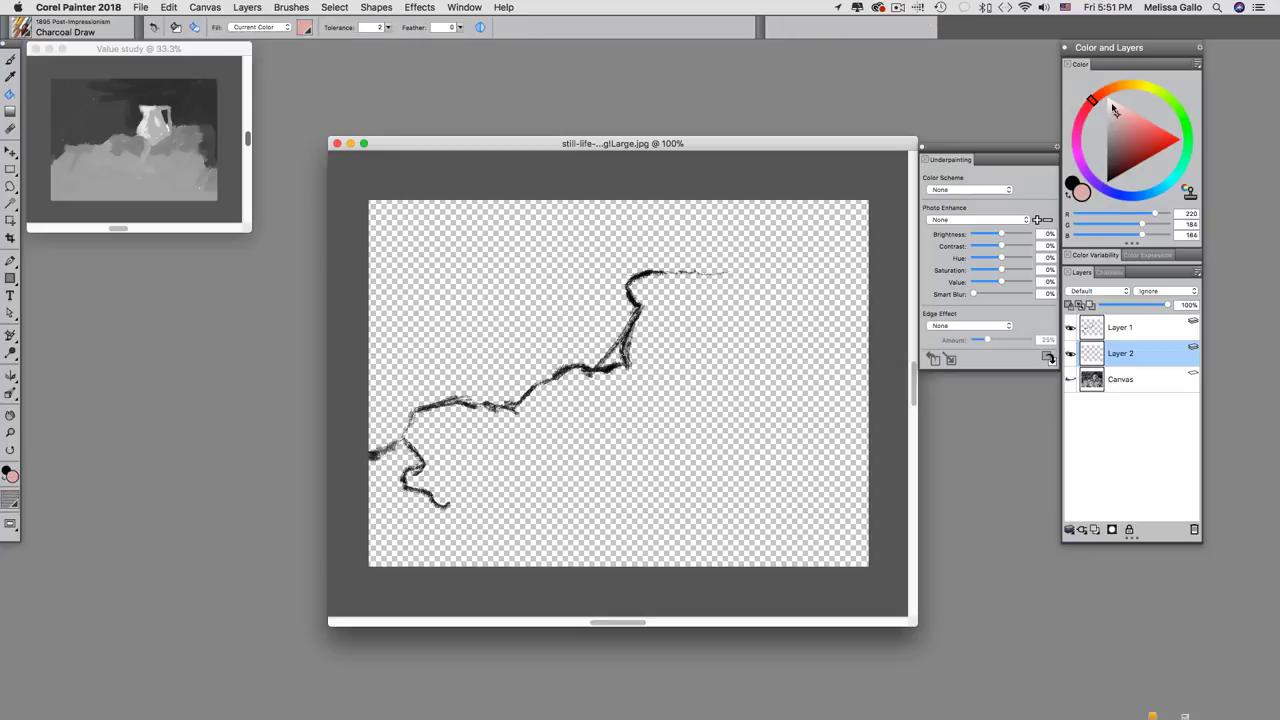
left_click(713, 392)
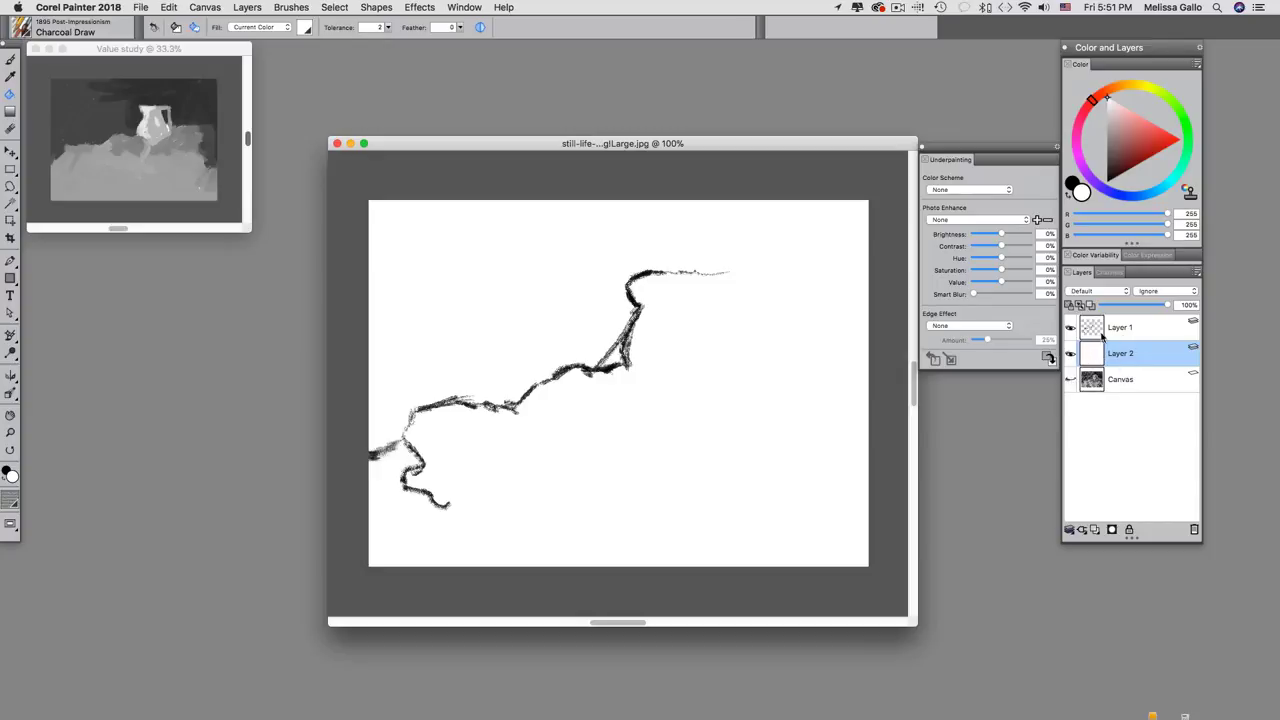
Step: Select Layer 1, hide white Layer 2, and show the Cezanne painting underneath
left_click(1147, 333)
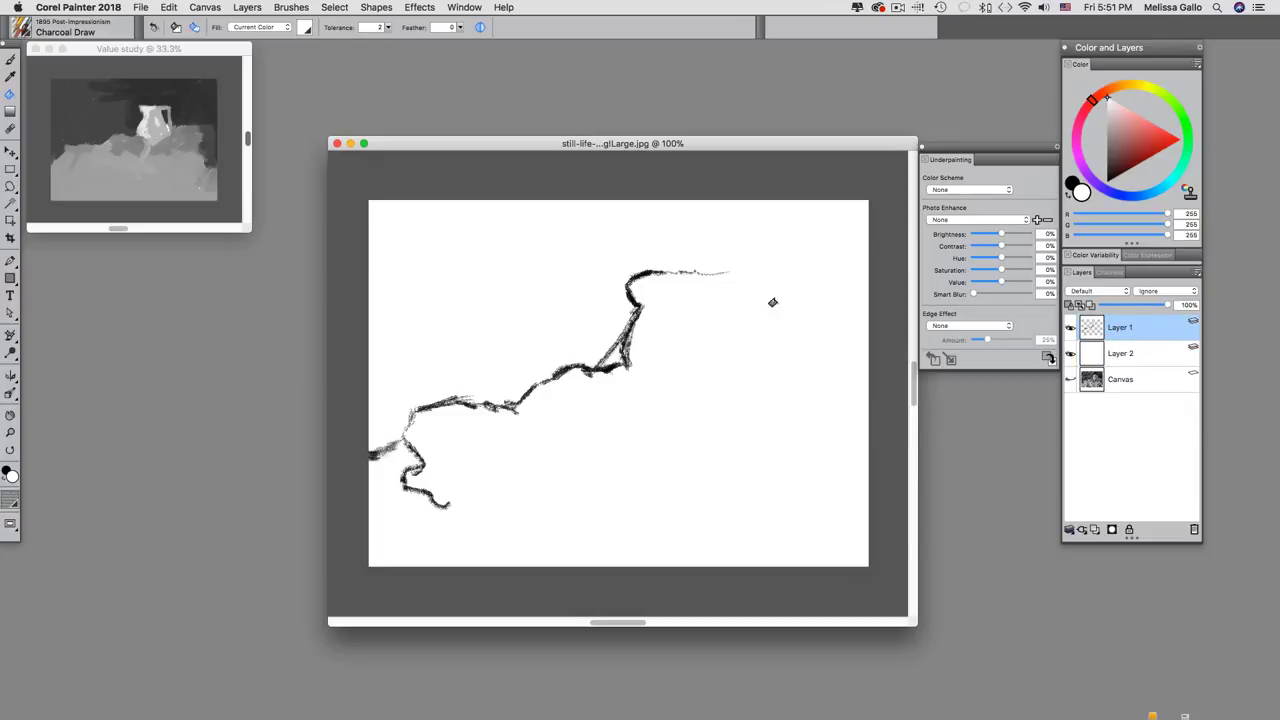
left_click(1070, 355)
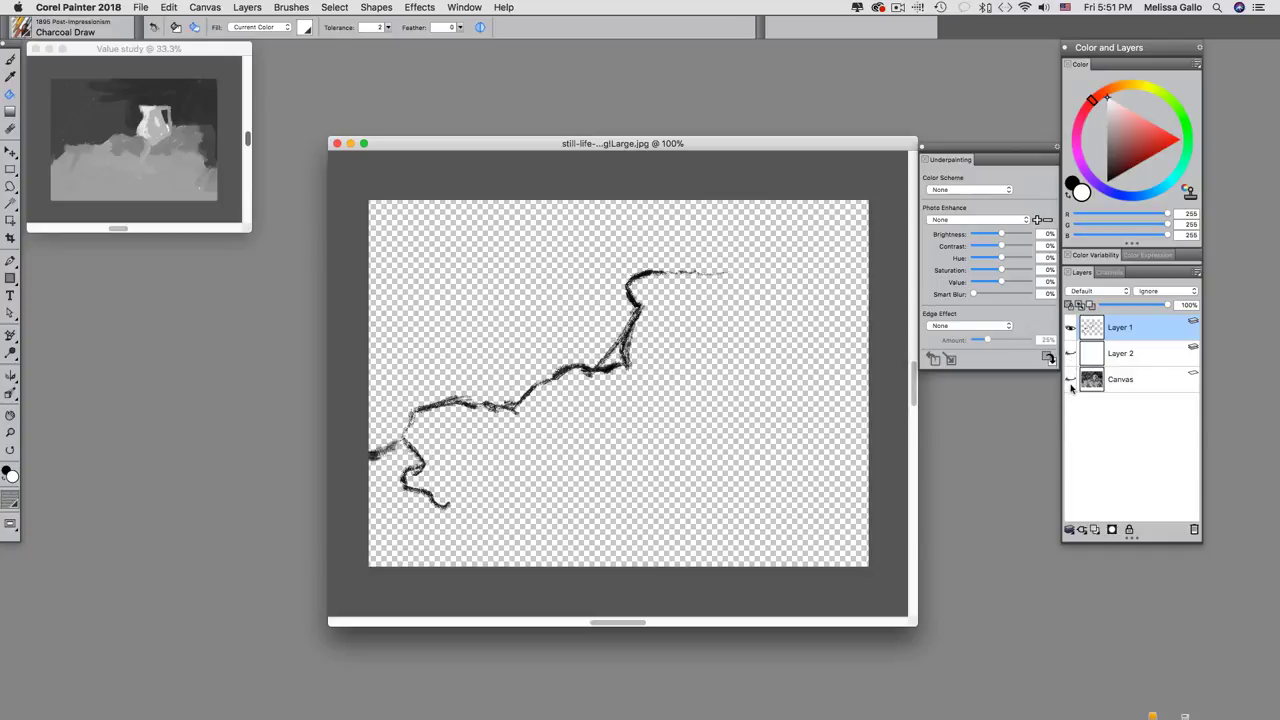
left_click(1070, 380)
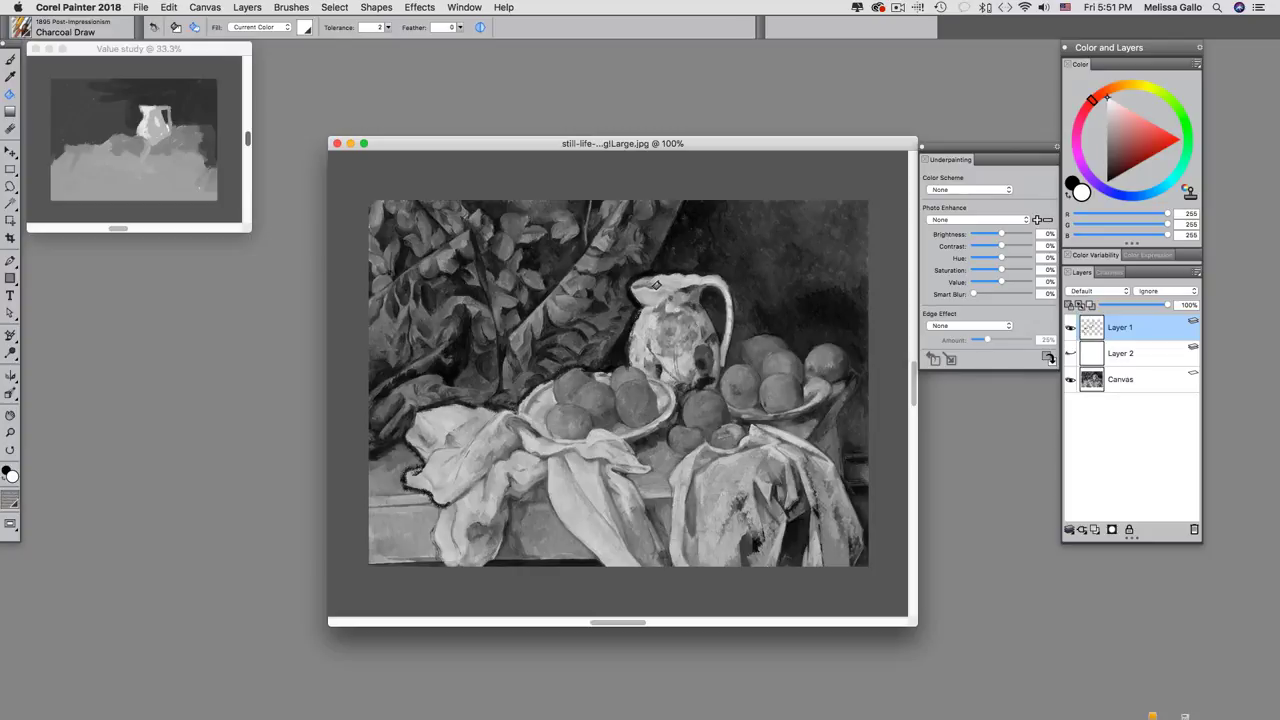
Step: Switch to the charcoal brush in pure black and outline the jug handle and fruit
key("b")
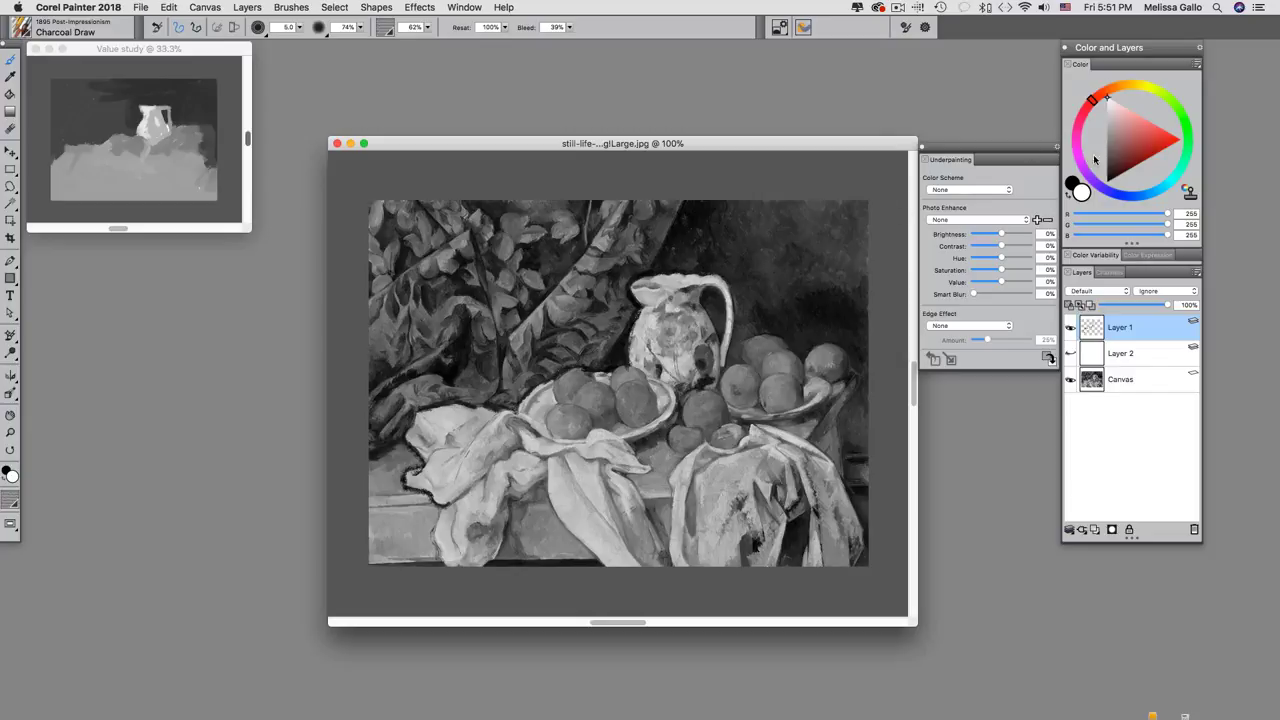
left_click(1107, 181)
left_click(1106, 184)
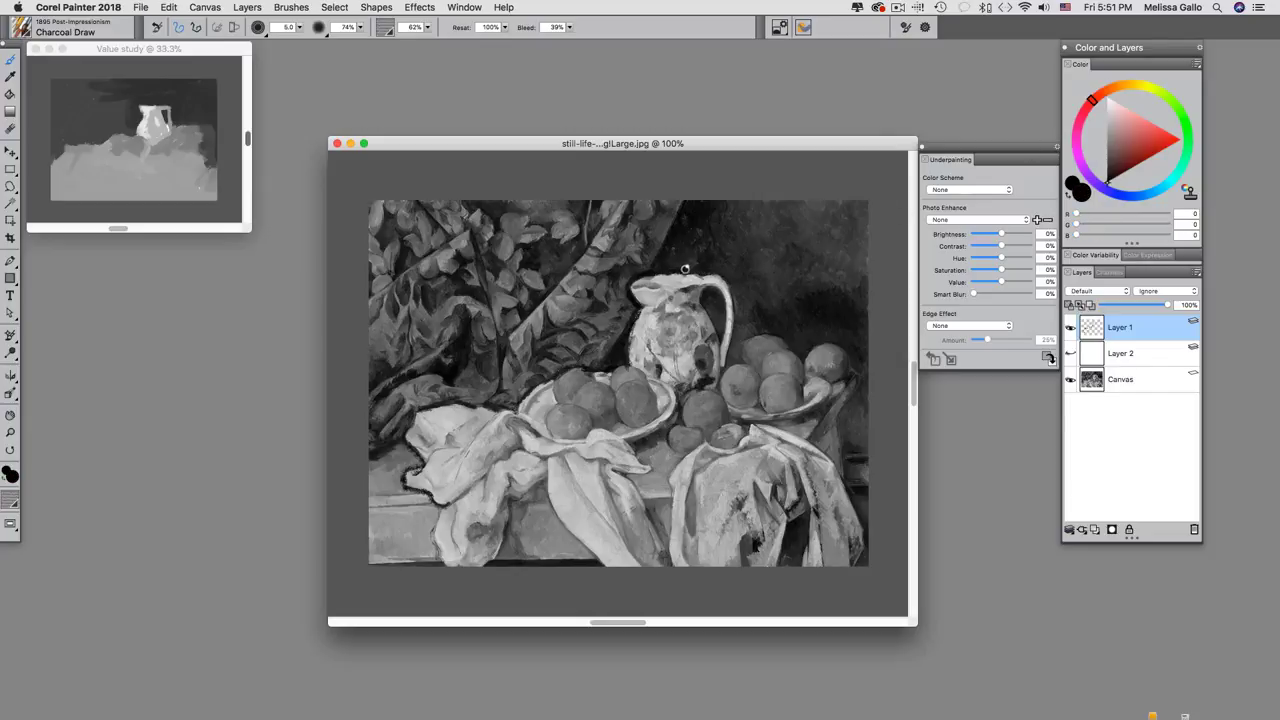
mouse_move(731, 290)
left_mouse_down()
mouse_move(723, 366)
mouse_move(701, 296)
mouse_move(714, 291)
mouse_move(726, 330)
left_mouse_up()
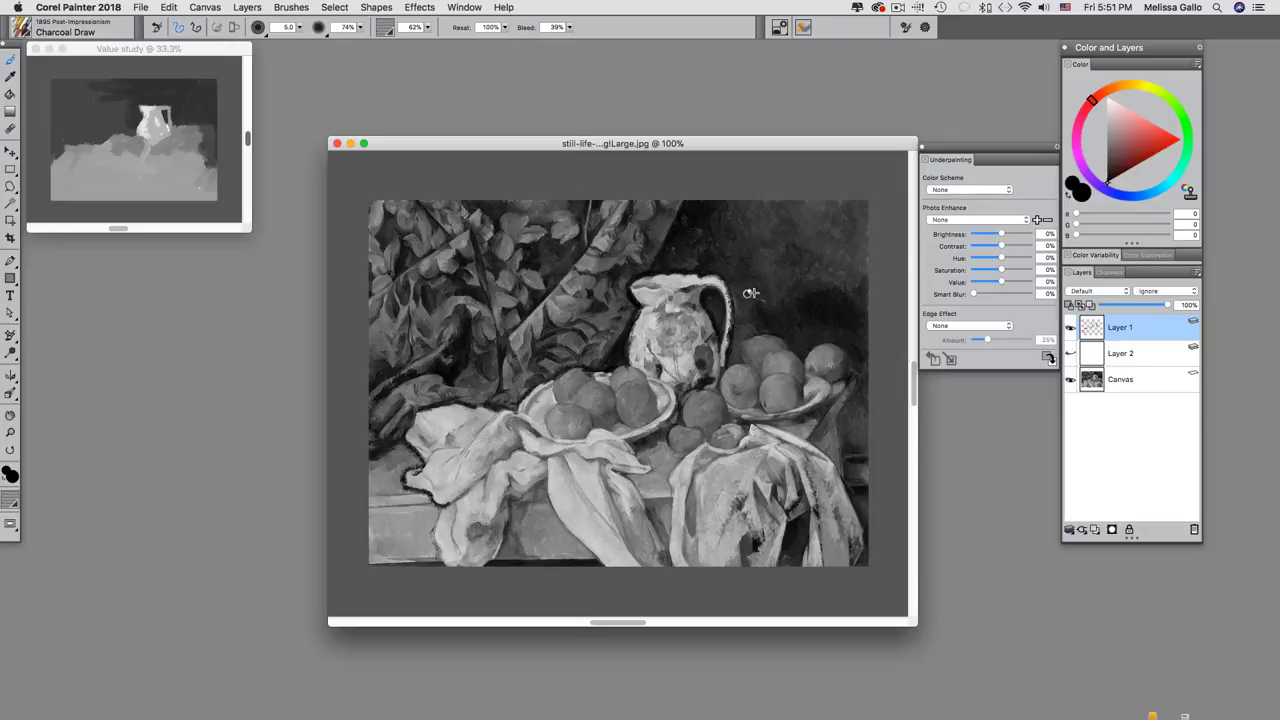
key("bracketleft")
key("bracketleft")
key("bracketleft")
key("bracketleft")
key("bracketright")
mouse_move(788, 372)
left_mouse_down()
mouse_move(760, 390)
mouse_move(800, 415)
mouse_move(765, 410)
mouse_move(748, 386)
mouse_move(762, 364)
mouse_move(722, 376)
mouse_move(740, 410)
mouse_move(761, 368)
mouse_move(808, 360)
mouse_move(825, 382)
mouse_move(845, 362)
left_mouse_up()
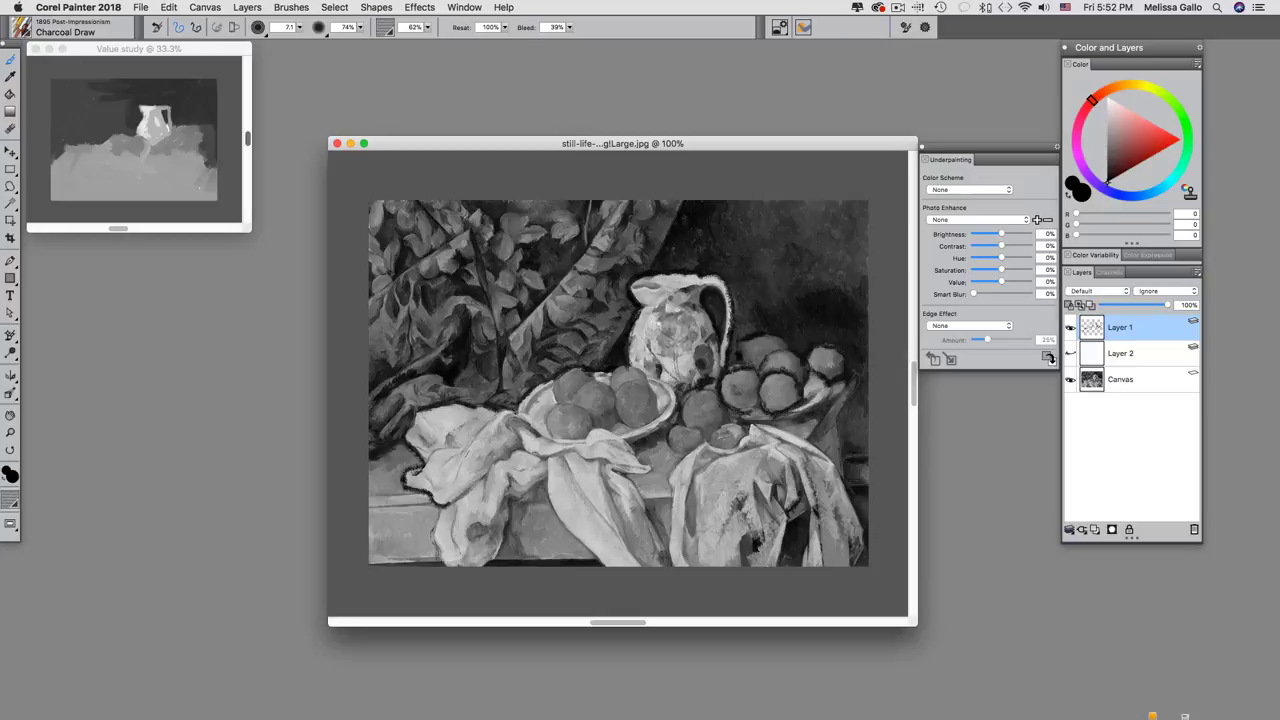
Step: Zoom in and outline the fruit in the bowl, the bowl's left rim and bottom
key("super+equal")
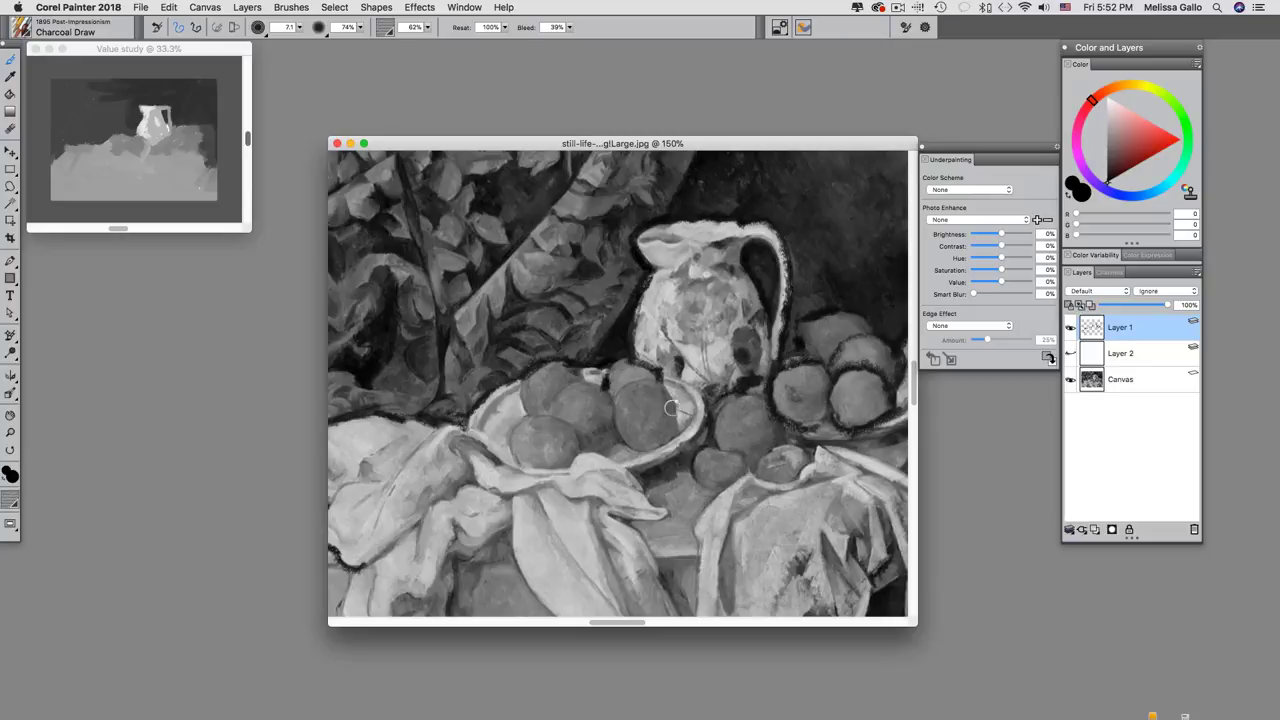
mouse_move(615, 417)
left_mouse_down()
mouse_move(628, 448)
mouse_move(662, 445)
mouse_move(680, 420)
mouse_move(662, 388)
mouse_move(682, 428)
mouse_move(635, 435)
left_mouse_up()
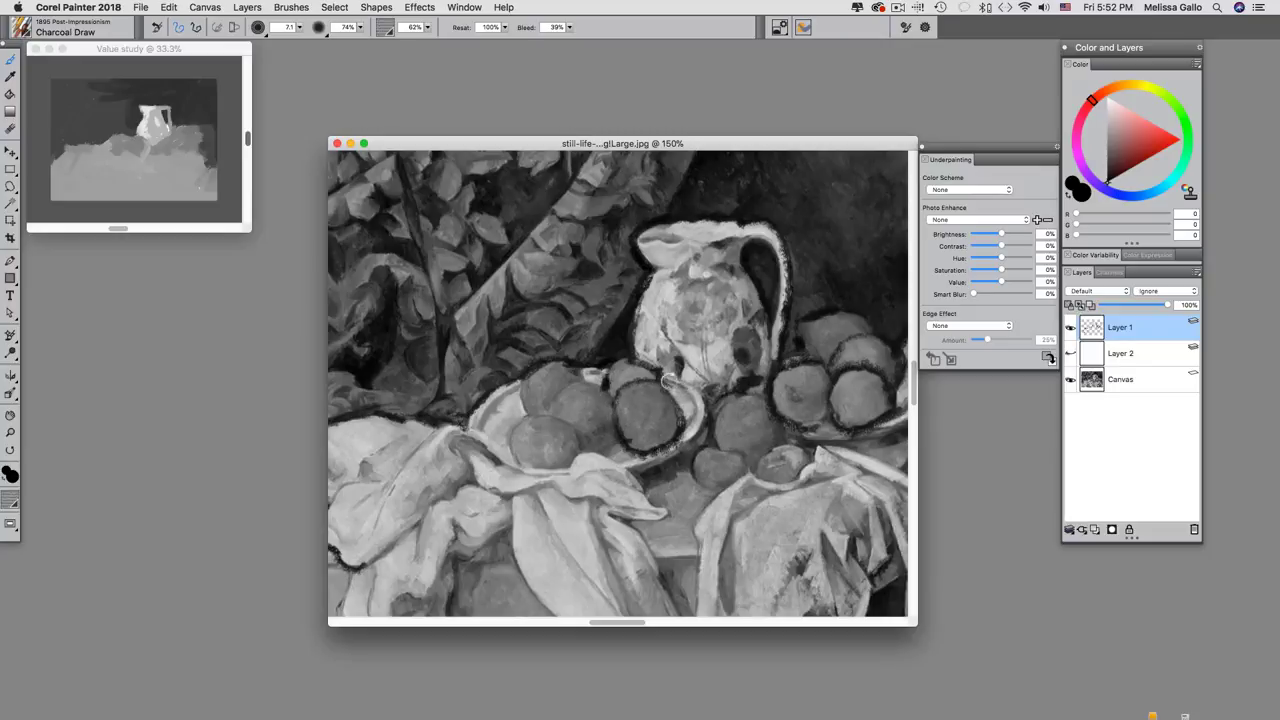
key("alt")
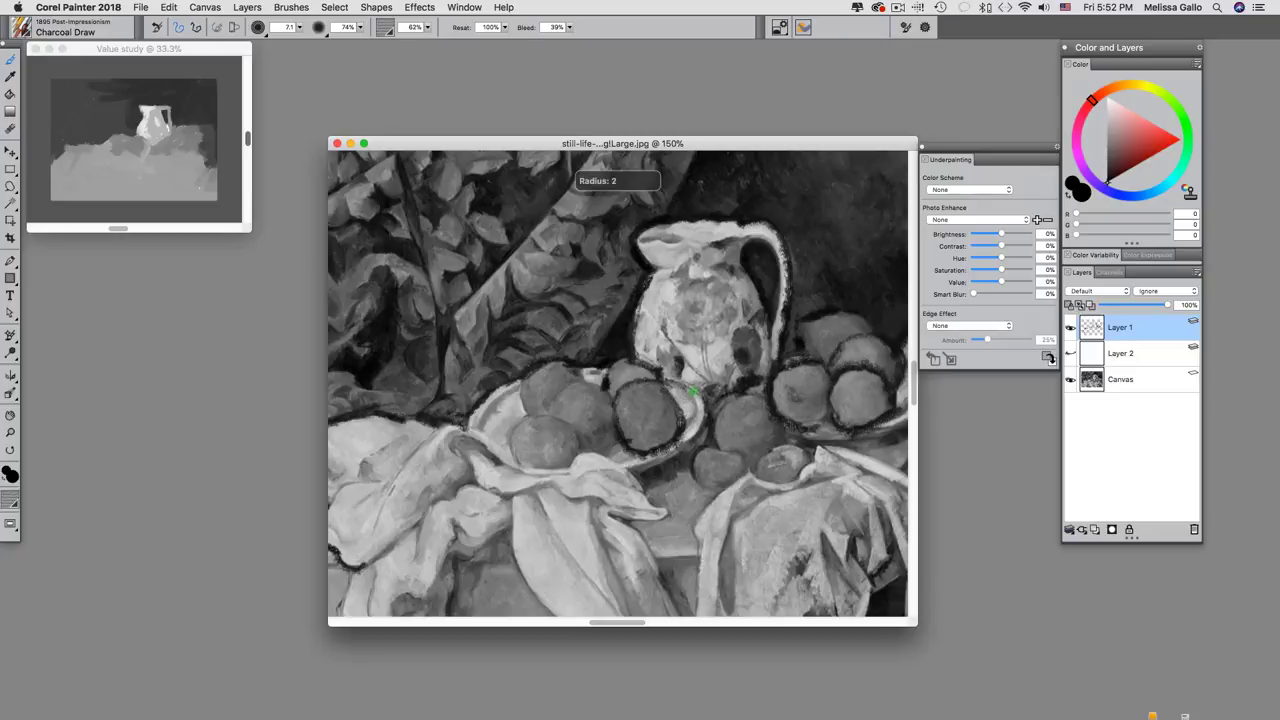
mouse_move(693, 392)
left_mouse_down()
mouse_move(677, 428)
mouse_move(701, 392)
mouse_move(700, 427)
mouse_move(662, 458)
left_mouse_up()
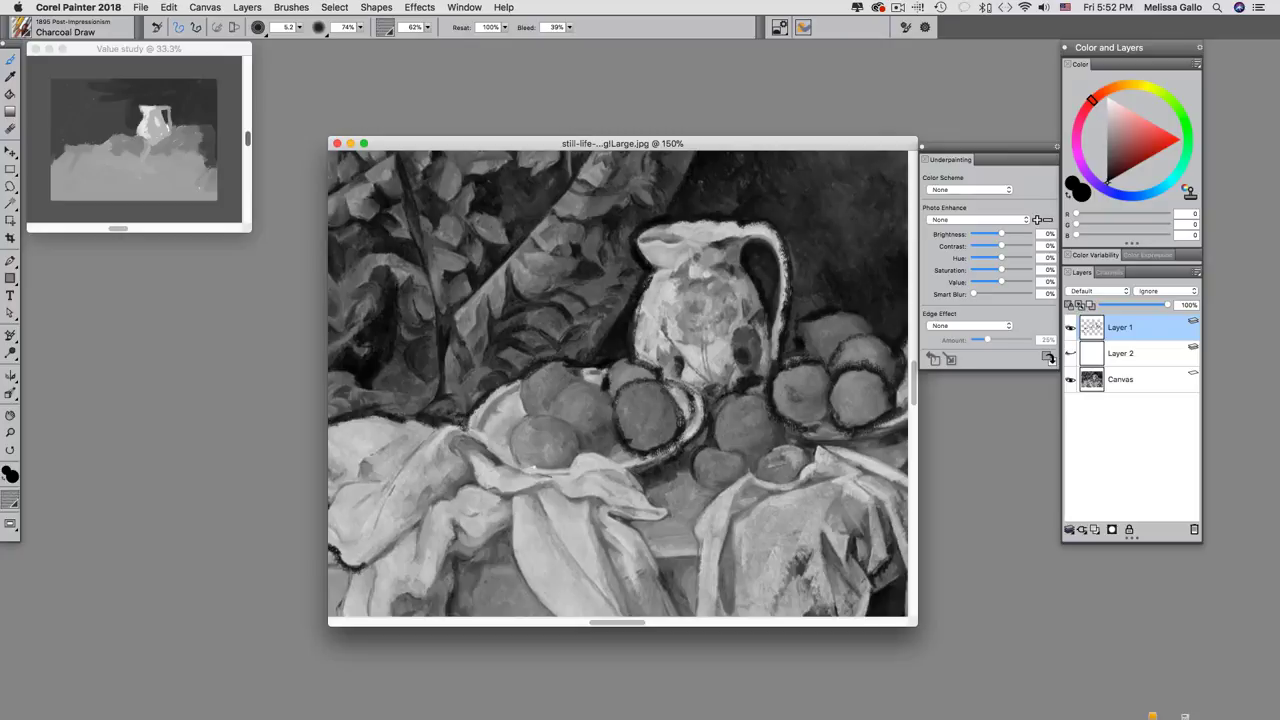
mouse_move(484, 442)
left_mouse_down()
mouse_move(474, 409)
mouse_move(487, 416)
mouse_move(524, 380)
mouse_move(525, 408)
mouse_move(545, 414)
mouse_move(513, 451)
mouse_move(566, 420)
mouse_move(555, 413)
mouse_move(576, 441)
mouse_move(615, 444)
mouse_move(564, 404)
mouse_move(547, 412)
mouse_move(606, 398)
left_mouse_up()
mouse_move(513, 457)
left_mouse_down()
mouse_move(580, 472)
mouse_move(530, 478)
mouse_move(572, 476)
mouse_move(602, 453)
mouse_move(644, 487)
mouse_move(675, 515)
mouse_move(606, 514)
mouse_move(666, 558)
mouse_move(688, 612)
left_mouse_up()
Step: Trace the cloth folds and lower fruit edges, then hide the painting to check the lines
left_click_drag(590, 507, 632, 614)
mouse_move(558, 490)
left_mouse_down()
mouse_move(615, 507)
mouse_move(467, 471)
left_mouse_up()
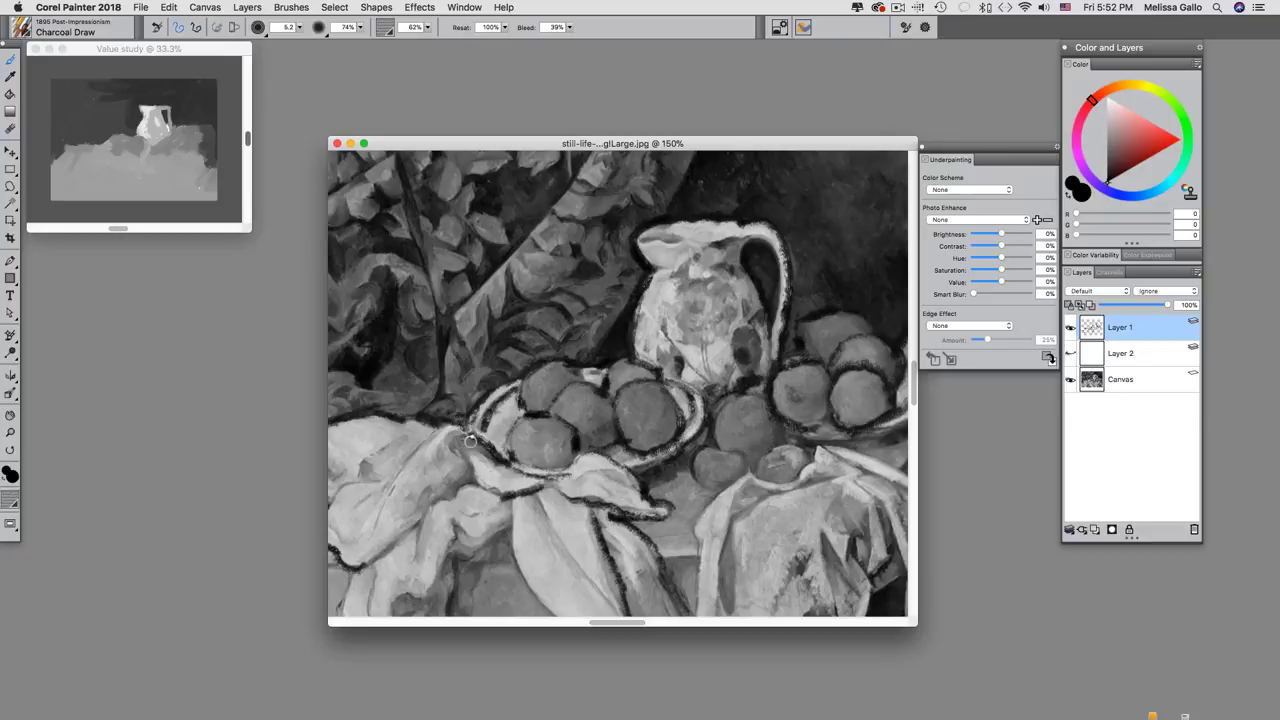
mouse_move(467, 440)
left_mouse_down()
mouse_move(453, 493)
mouse_move(376, 549)
left_mouse_up()
mouse_move(332, 504)
left_mouse_down()
mouse_move(418, 466)
mouse_move(445, 422)
mouse_move(472, 418)
left_mouse_up()
mouse_move(709, 439)
left_mouse_down()
mouse_move(739, 458)
mouse_move(730, 480)
left_mouse_up()
left_click_drag(772, 424, 798, 438)
mouse_move(752, 480)
left_mouse_down()
mouse_move(800, 440)
mouse_move(814, 450)
left_mouse_up()
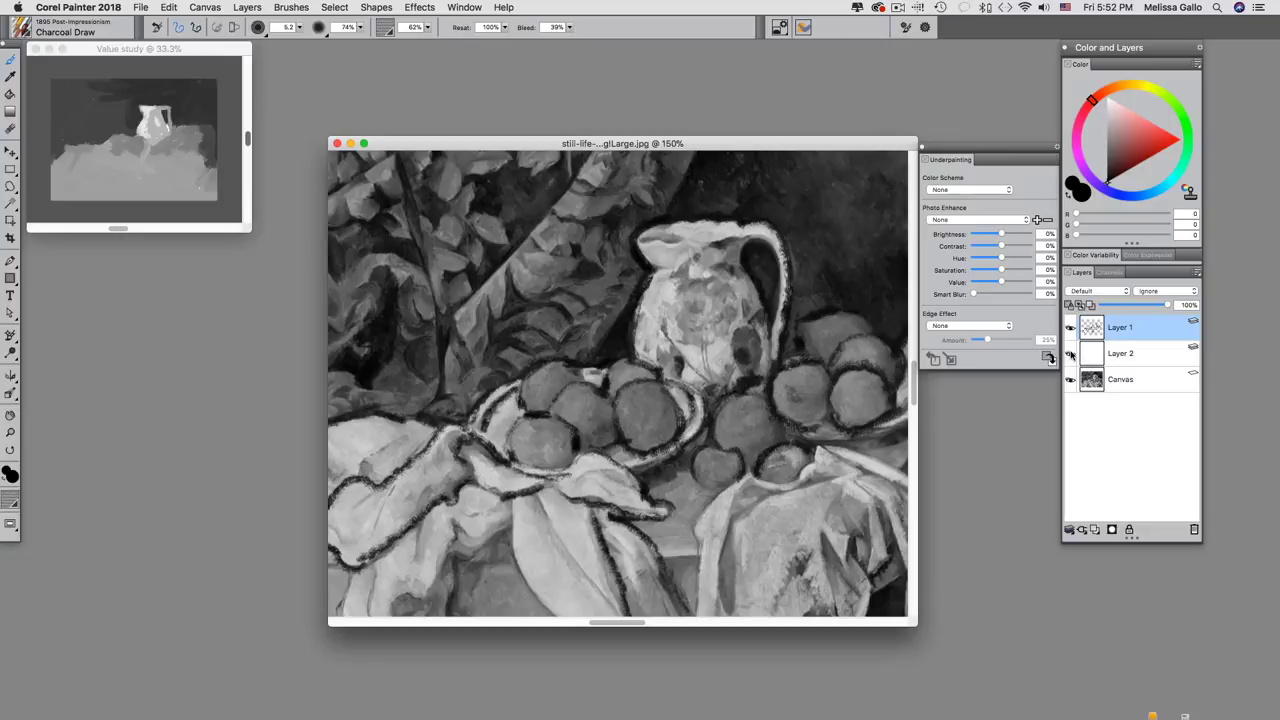
left_click(1070, 379)
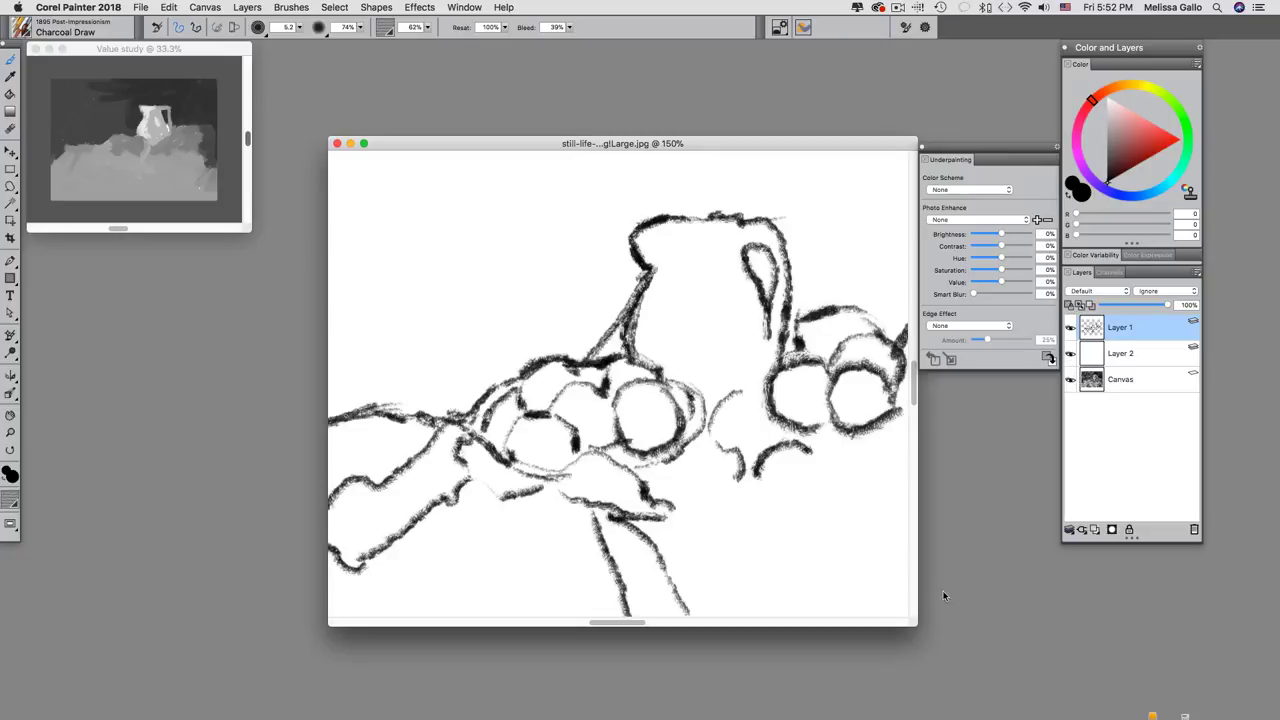
Step: Enlarge the document window, zoom out, and show the painting and white Layer 2 behind the lines
left_click_drag(914, 628, 945, 655)
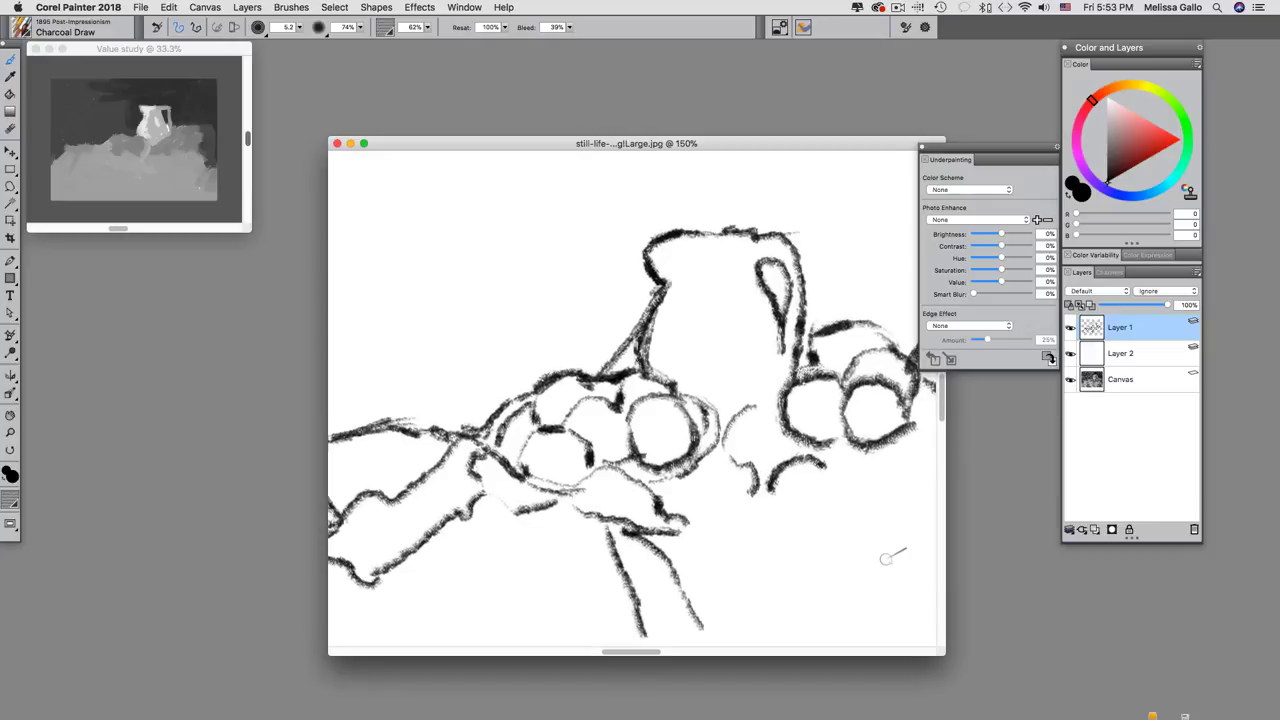
key("super+minus")
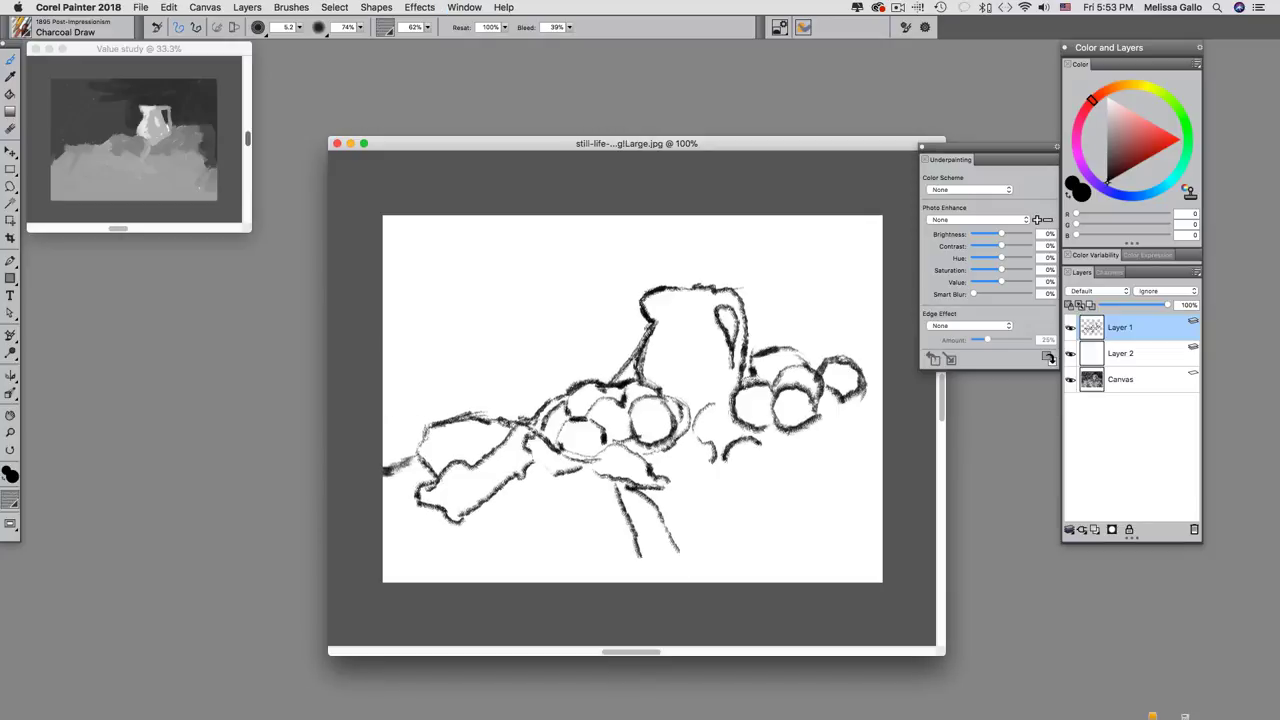
left_click(1070, 378)
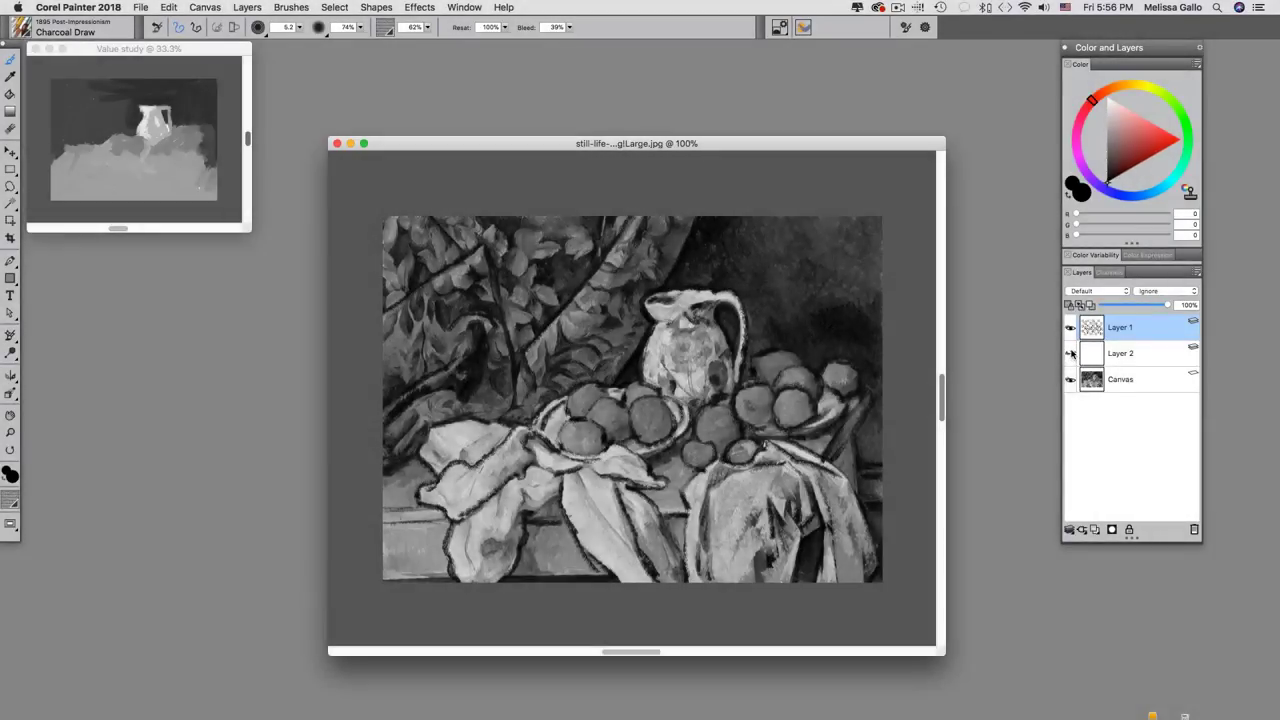
left_click(1071, 353)
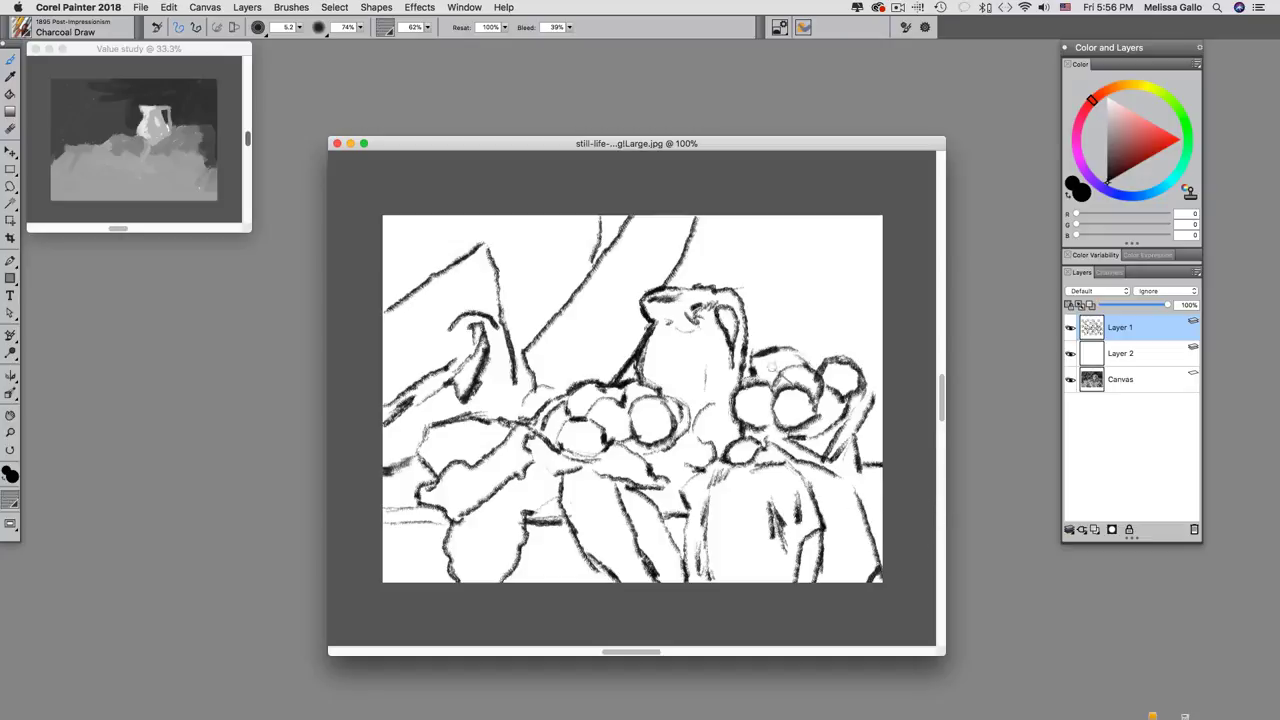
Step: Resize the canvas resolution from 96 to 250 pixels per inch
left_click_drag(417, 146, 406, 136)
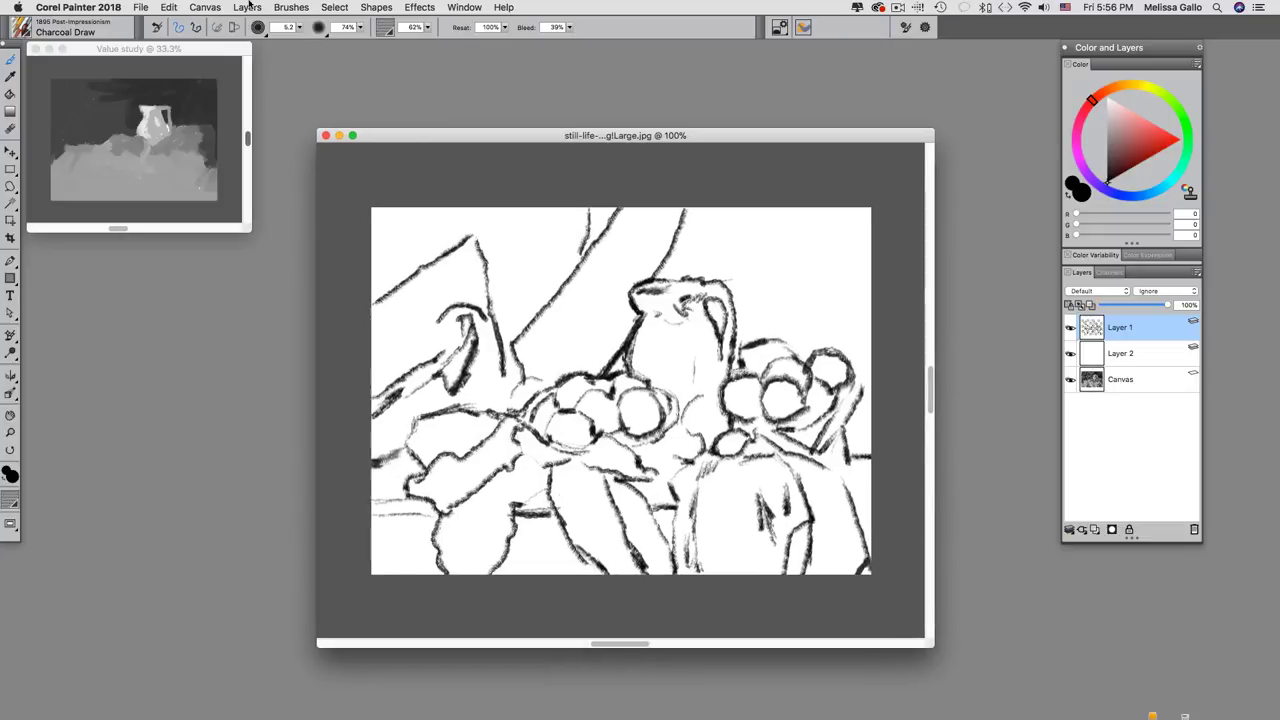
left_click(203, 8)
left_click(210, 24)
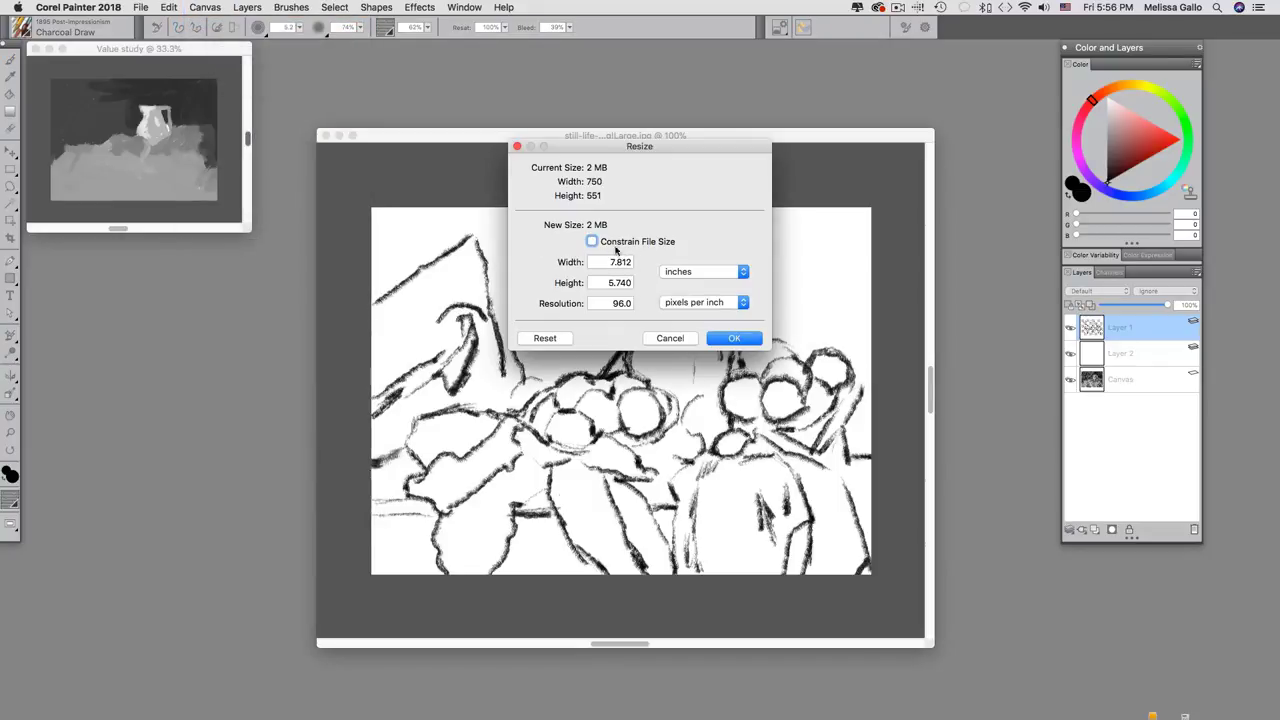
double_click(612, 303)
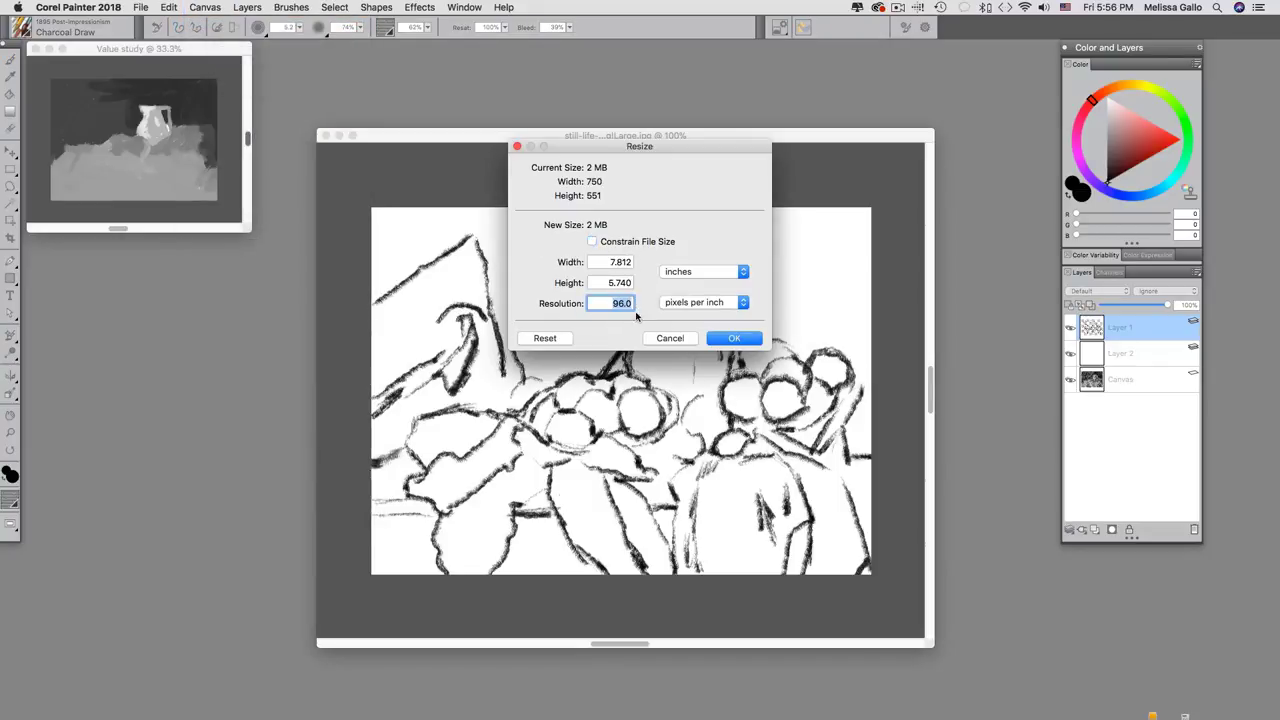
type("250")
key("Return")
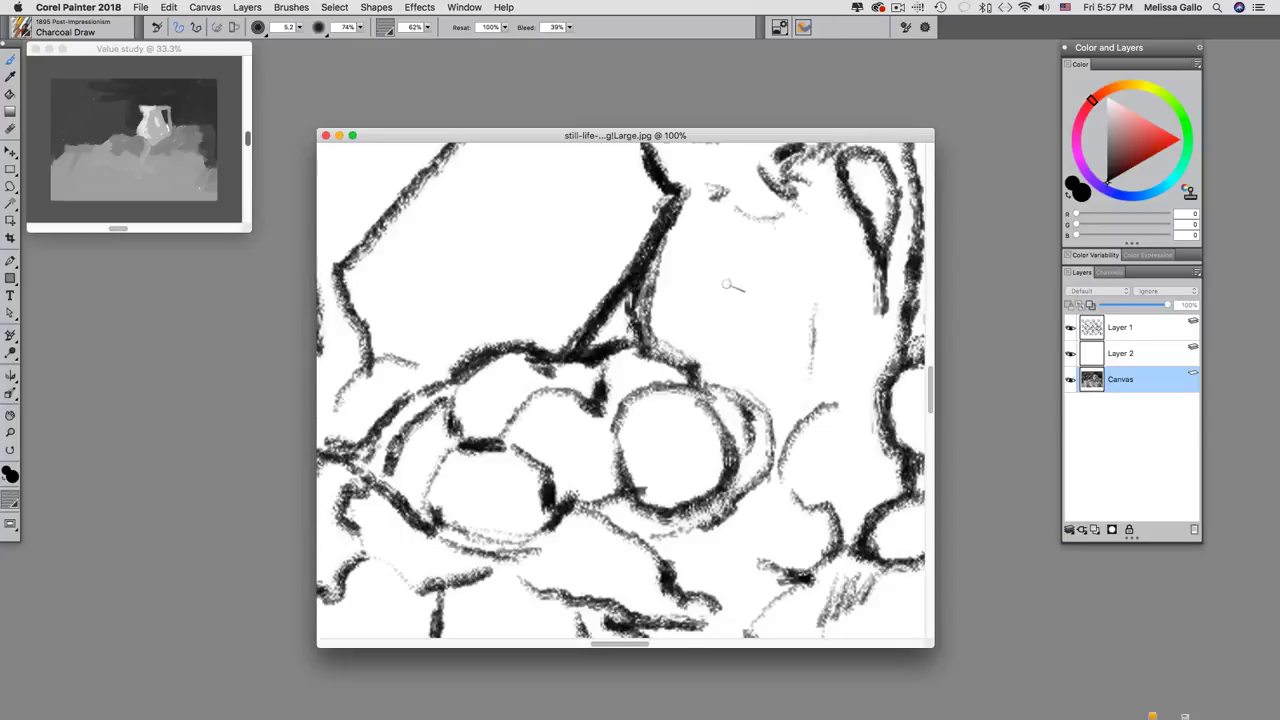
Step: Zoom out to view the whole enlarged sketch, briefly zooming in on line detail
left_click(727, 286, "alt")
left_click(727, 286, "alt")
left_click(727, 286, "alt")
left_click(727, 286, "alt")
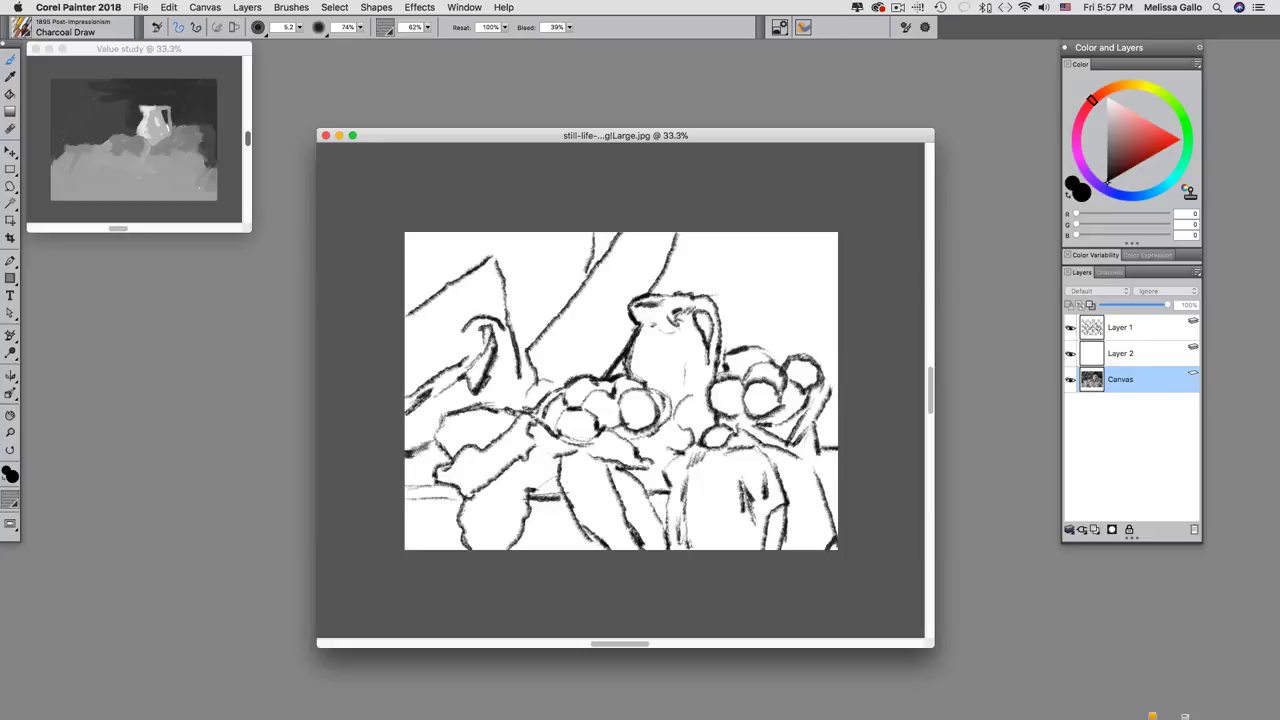
key("super+equal")
key("super+equal")
key("super+equal")
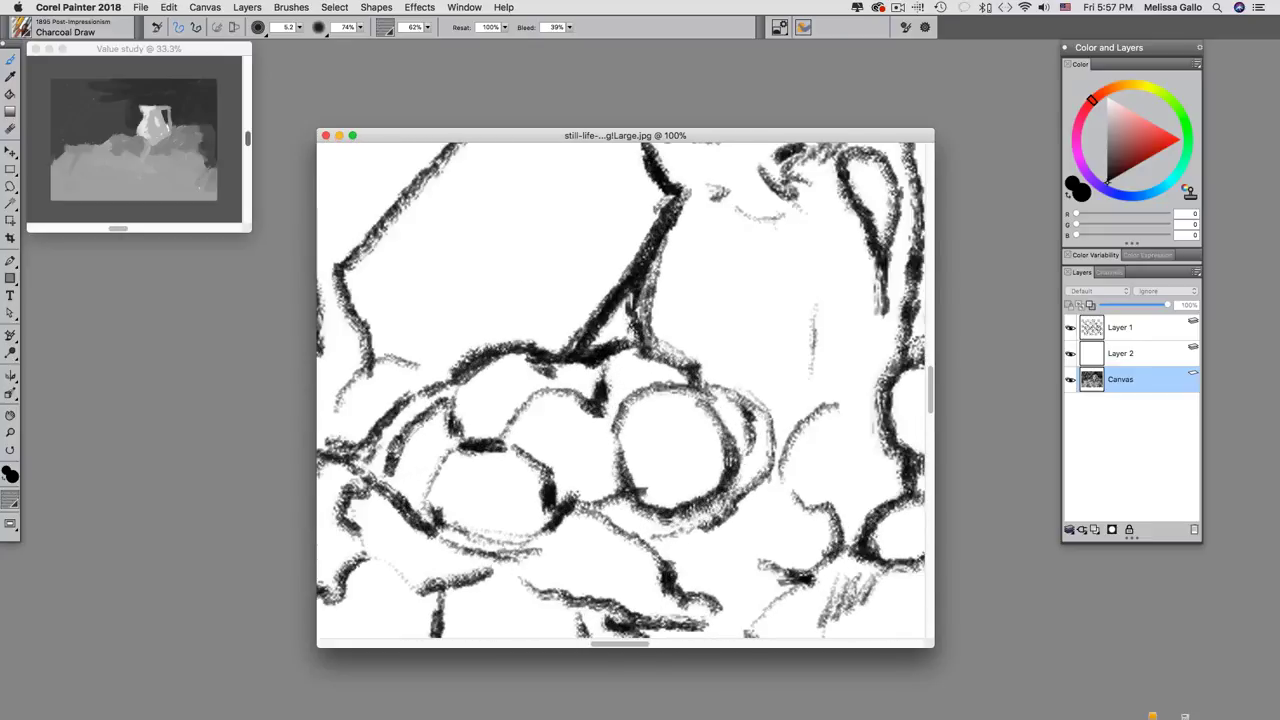
key("super+minus")
key("super+minus")
key("super+minus")
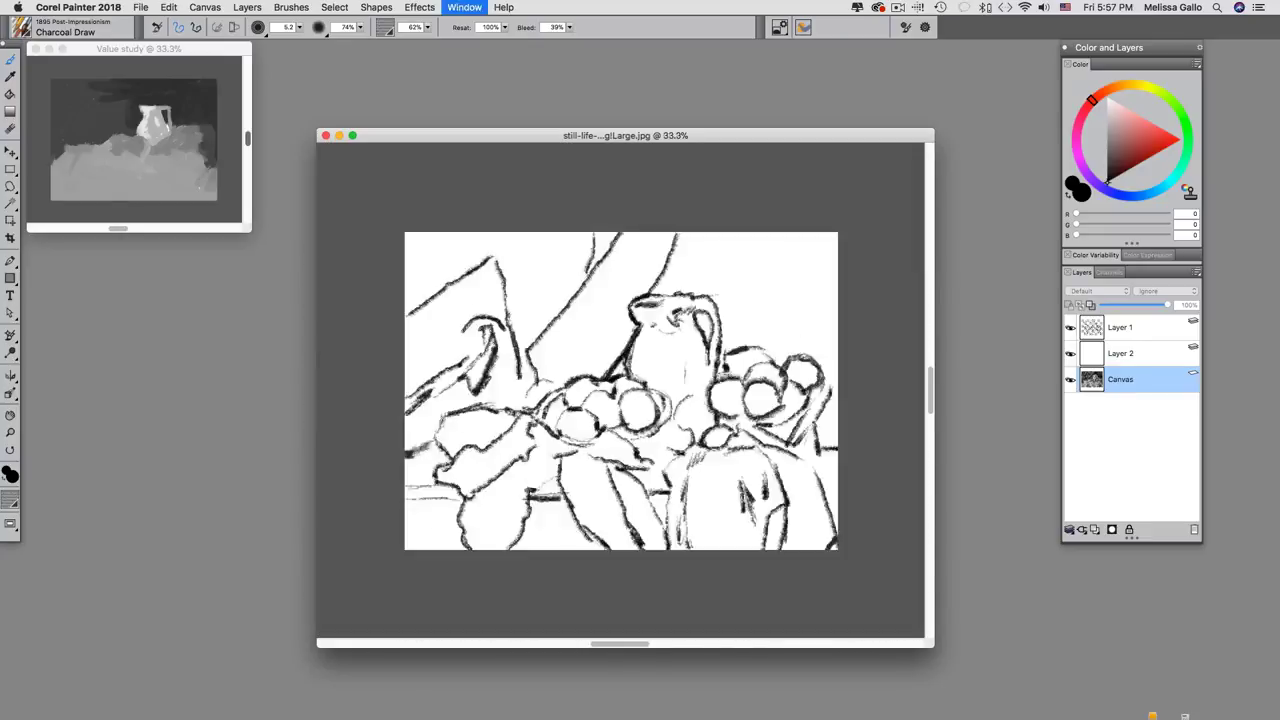